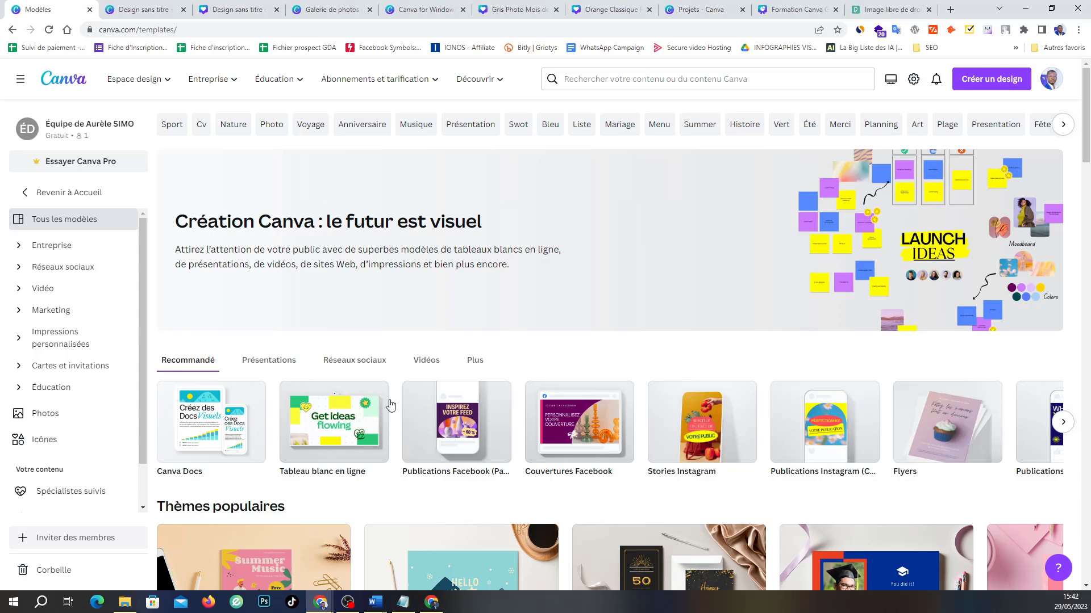
Step: Create a new blank design with custom dimensions of 1000 × 1000 px
scroll(480, 454, "down", 4)
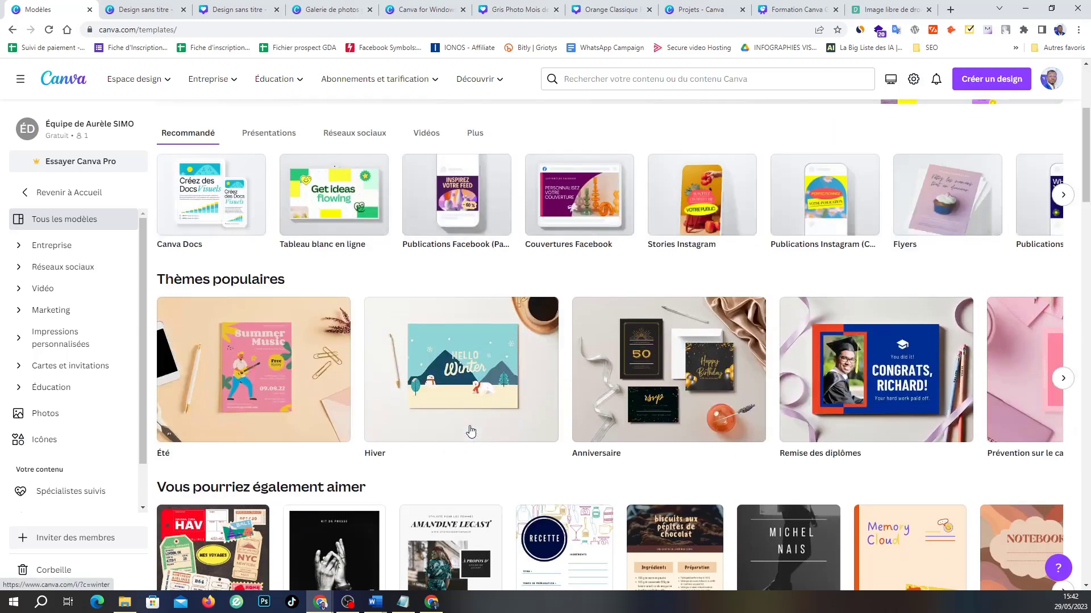
scroll(453, 216, "up", 4)
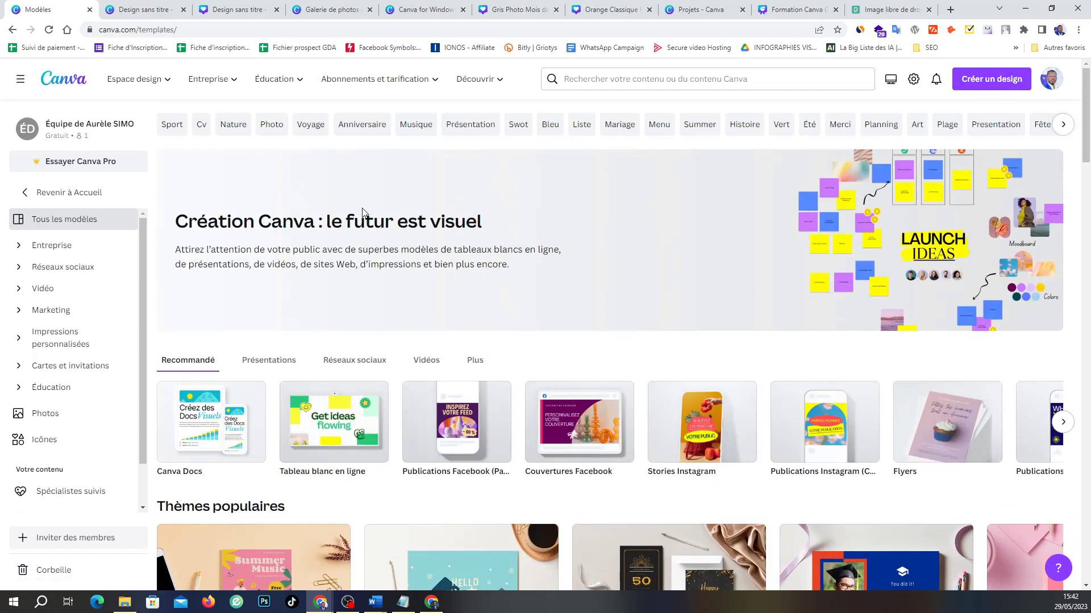
left_click(992, 79)
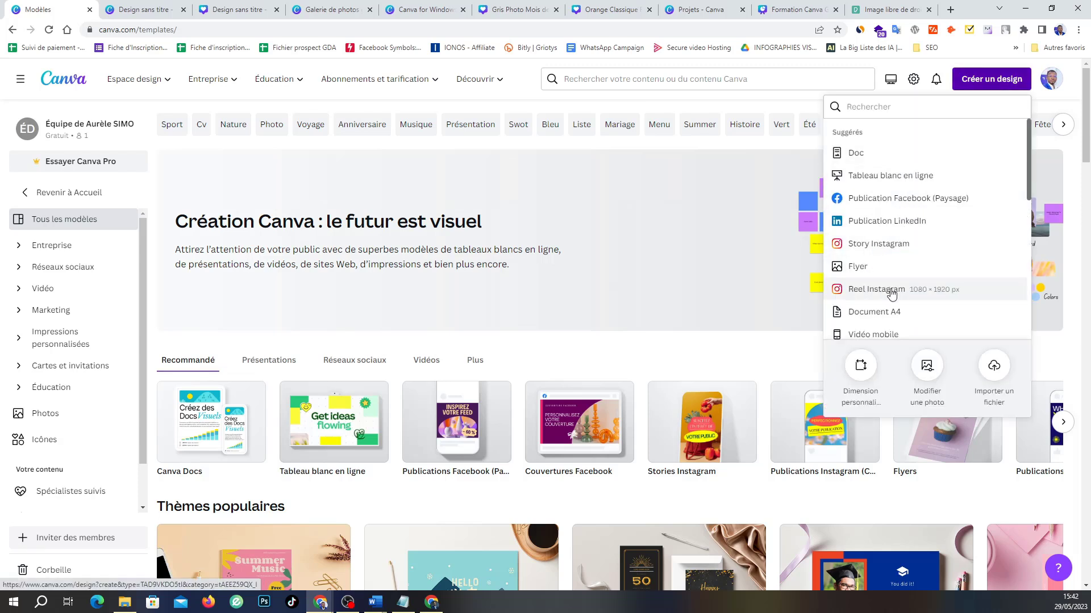
scroll(896, 177, "down", 4)
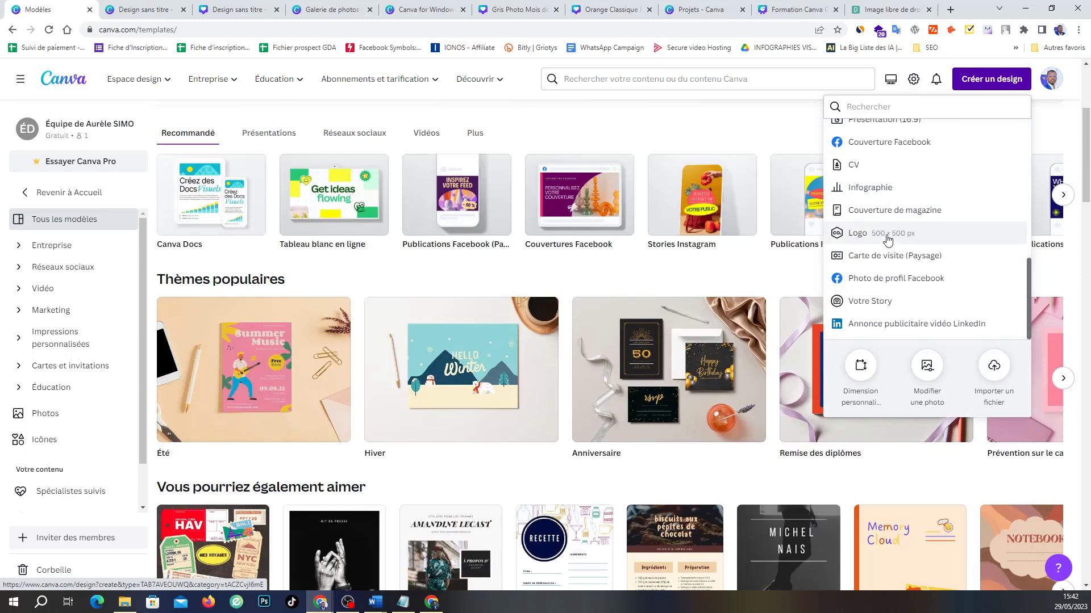
scroll(899, 262, "up", 5)
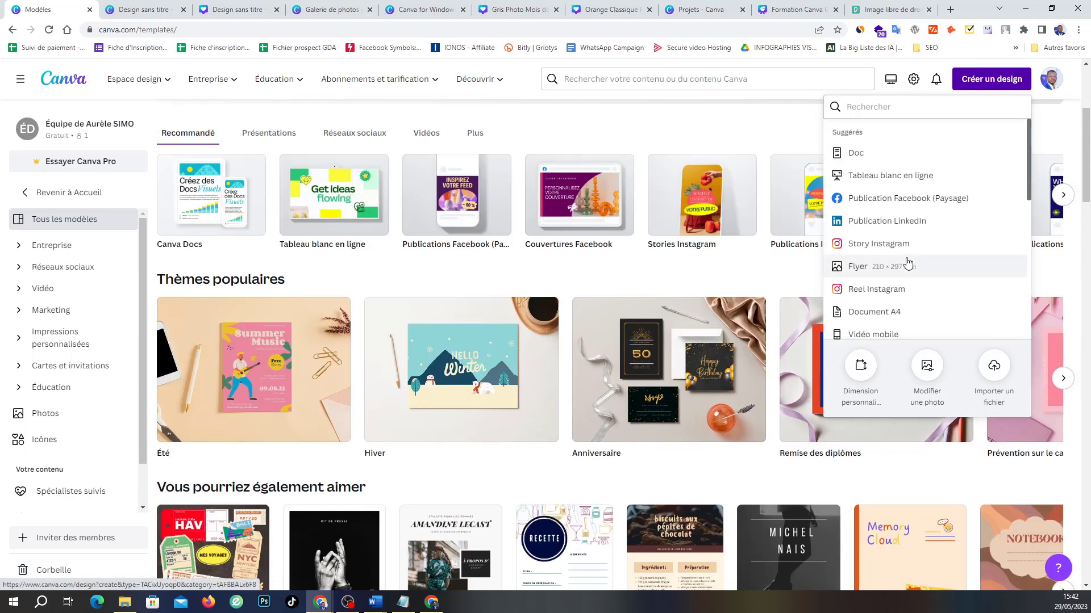
left_click(860, 369)
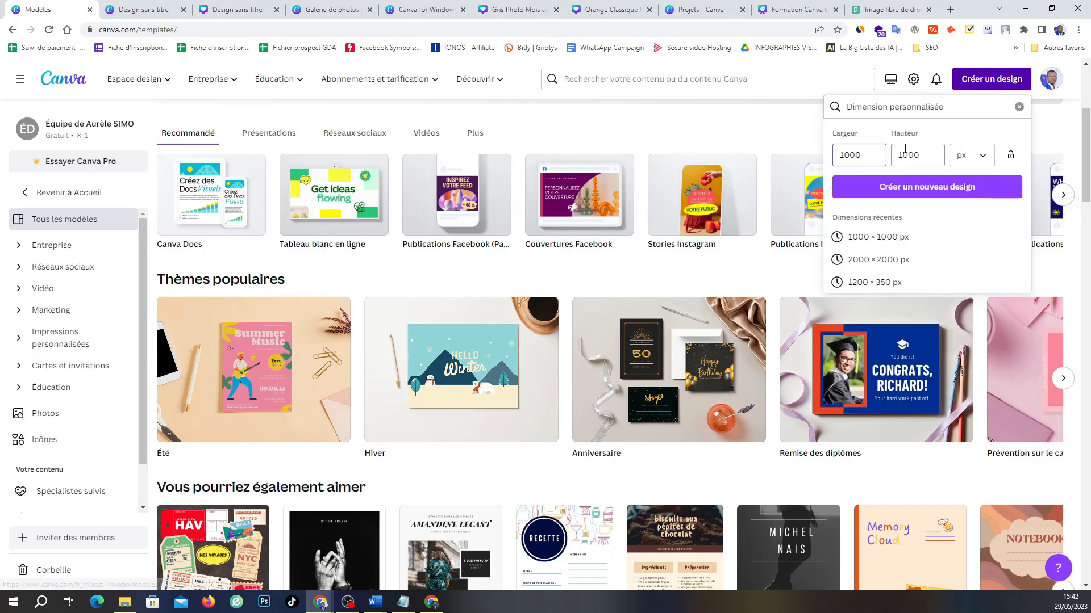
left_click(932, 155)
left_click(920, 186)
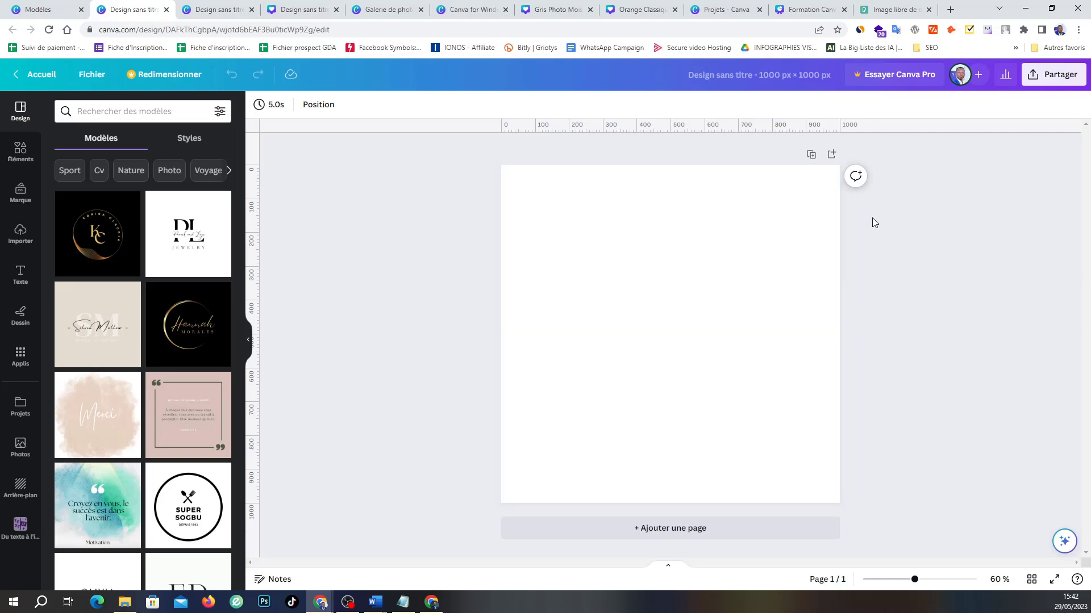
Step: Insert the plain circular frame from the Cadres collection and place it in the right half of the page
left_click(20, 152)
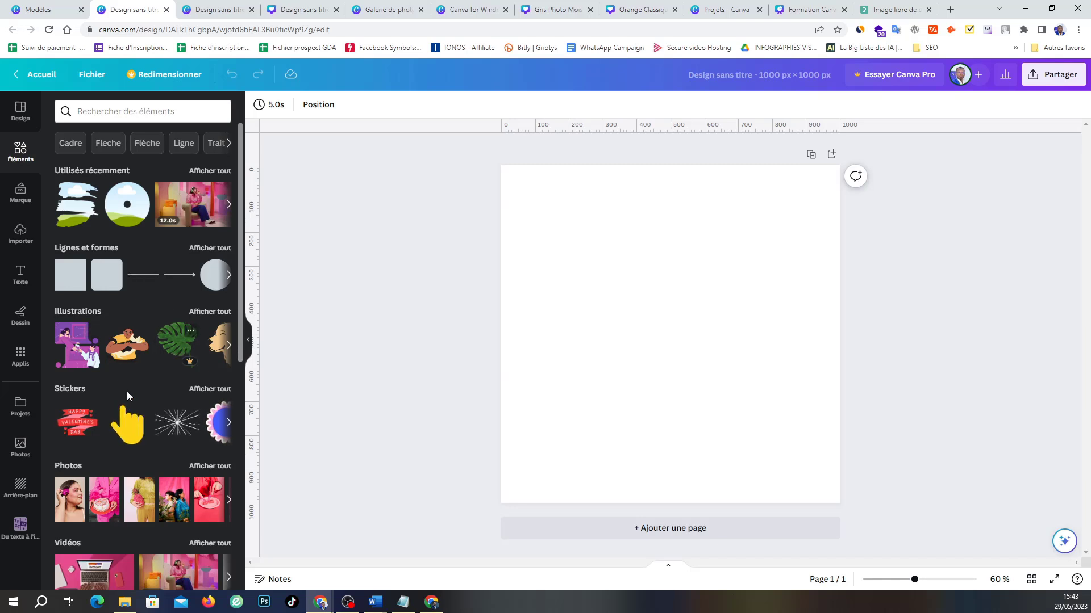
scroll(160, 384, "down", 4)
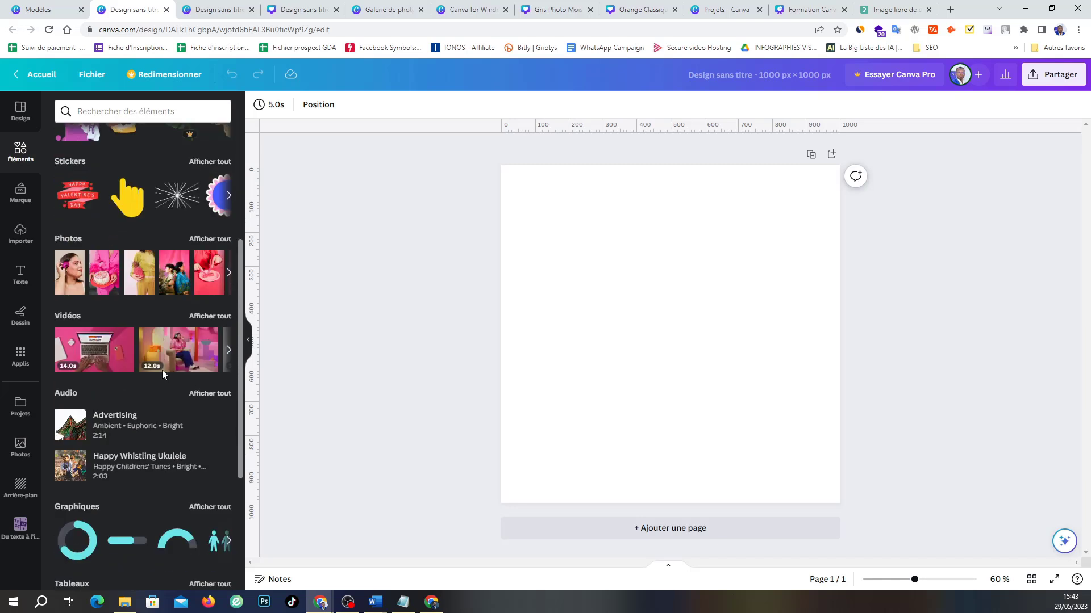
left_click(230, 352)
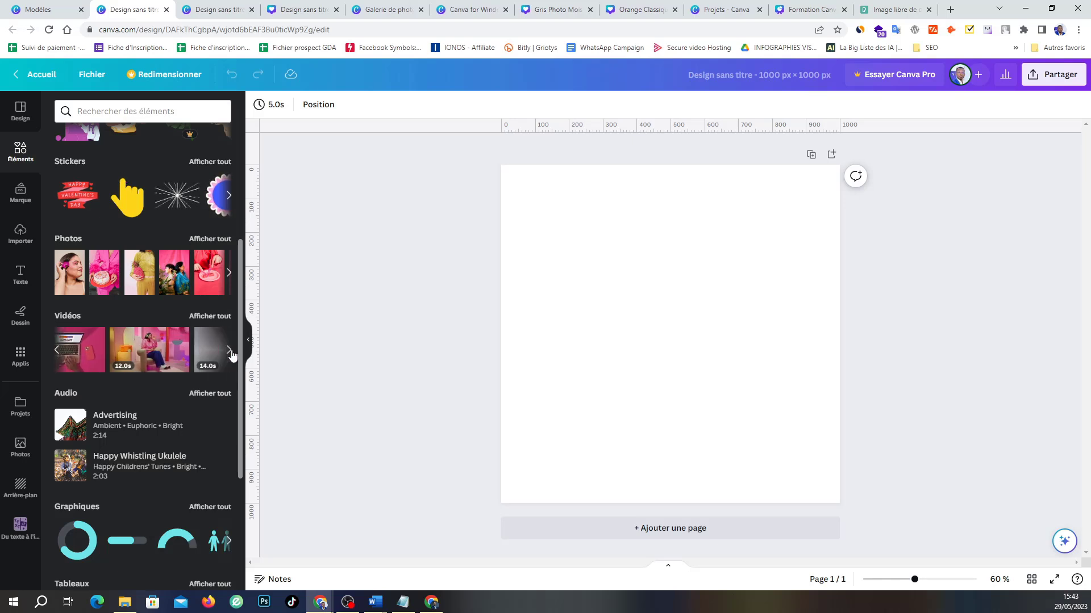
left_click(230, 351)
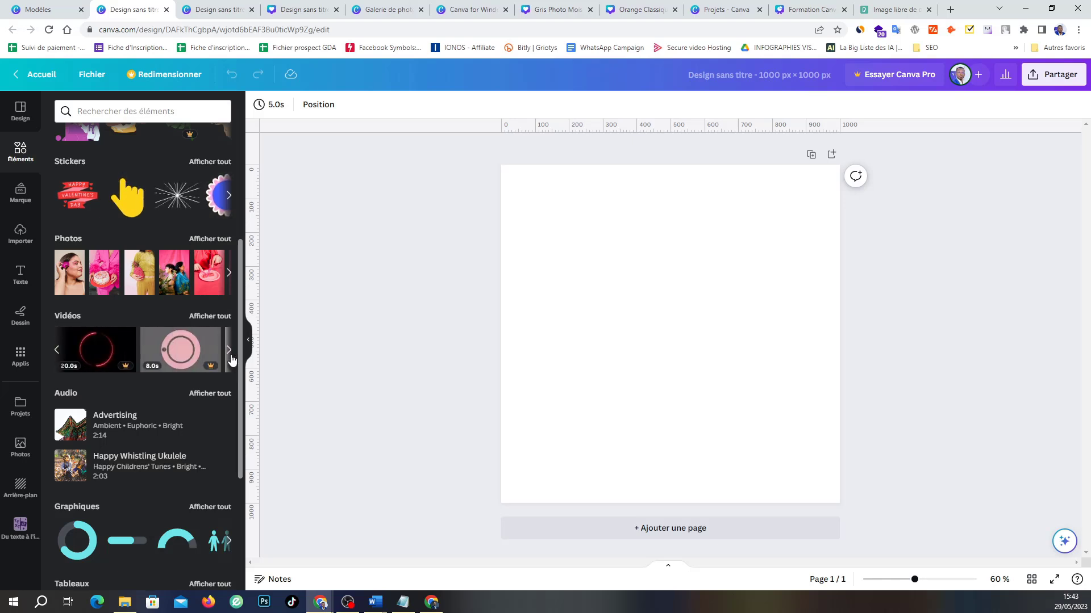
scroll(118, 328, "down", 4)
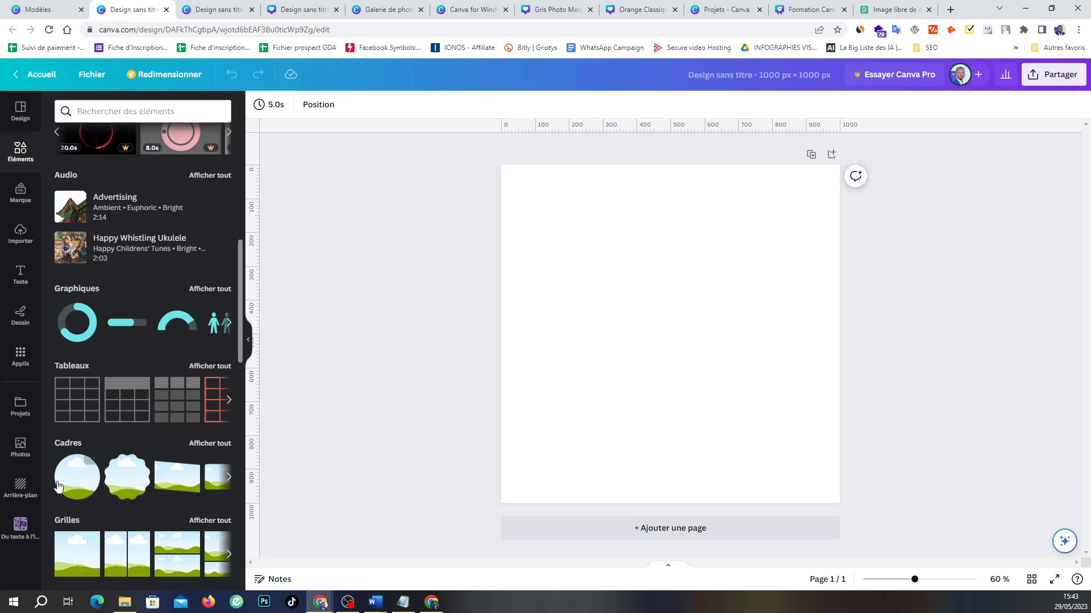
left_click(210, 444)
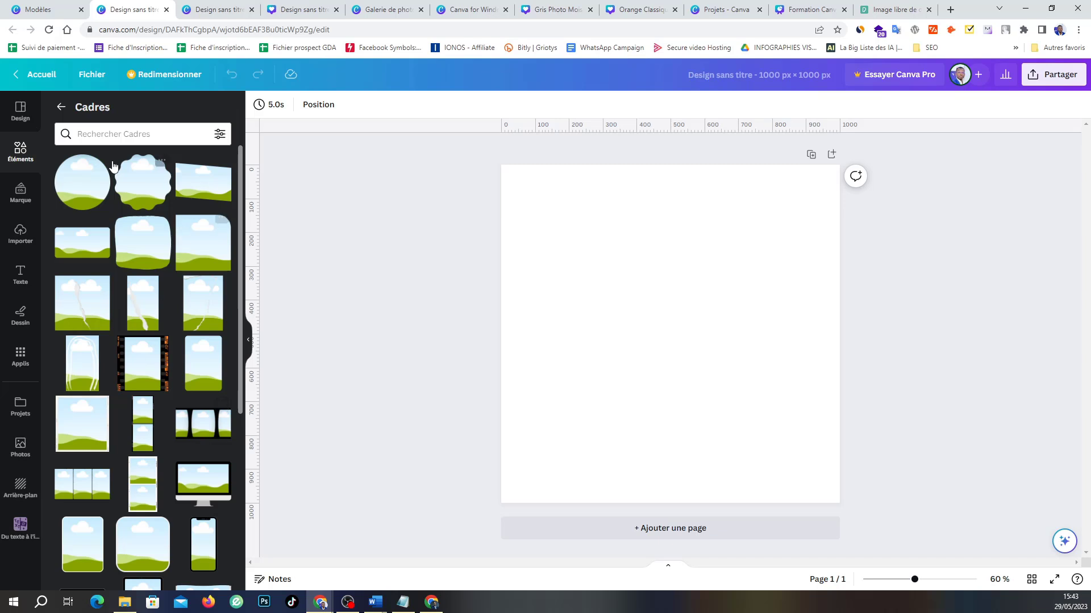
left_click(78, 193)
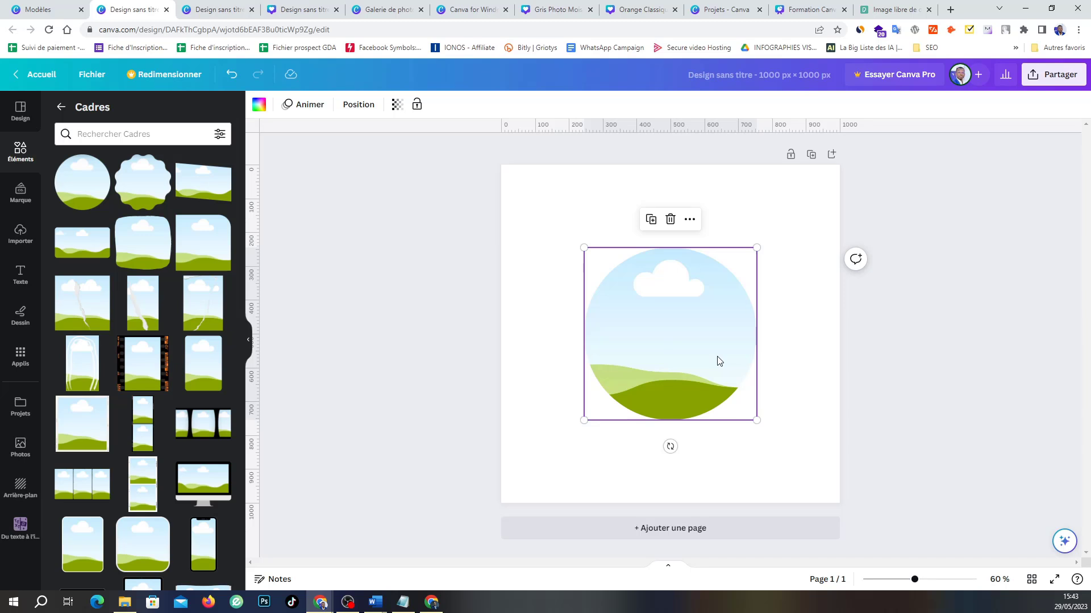
left_click_drag(659, 331, 723, 338)
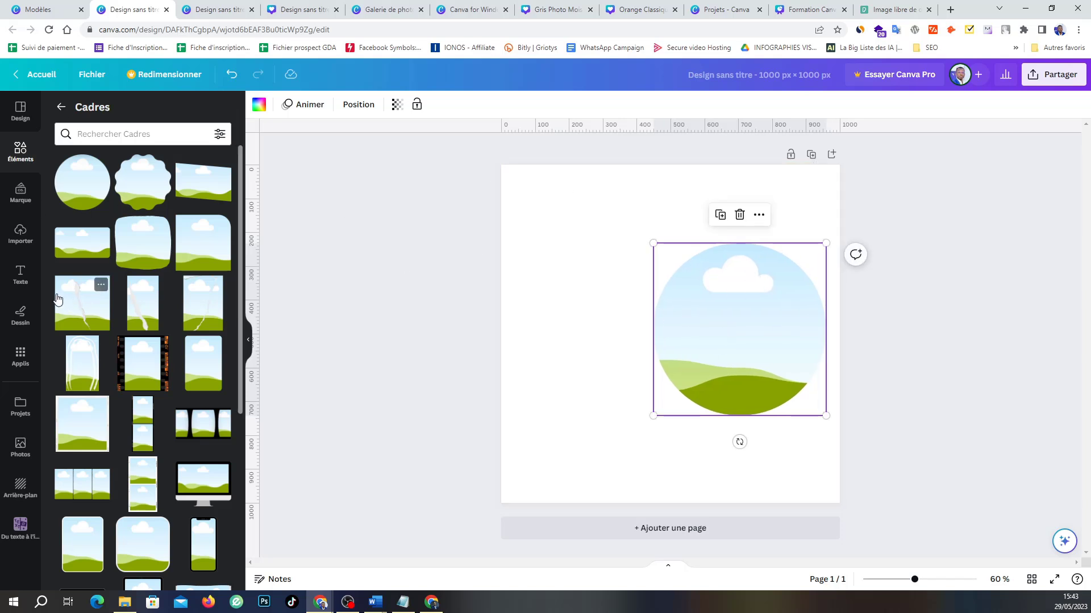
Step: Fill the circular frame with the trending photo of the woman holding a pink orchid to her hair
left_click(21, 312)
left_click(36, 235)
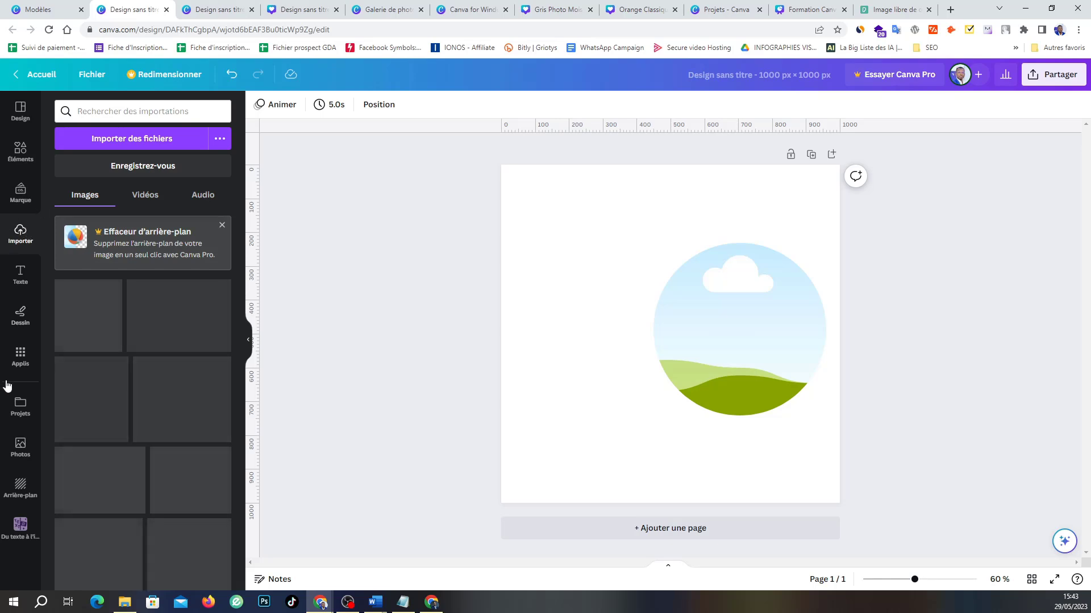
left_click(20, 447)
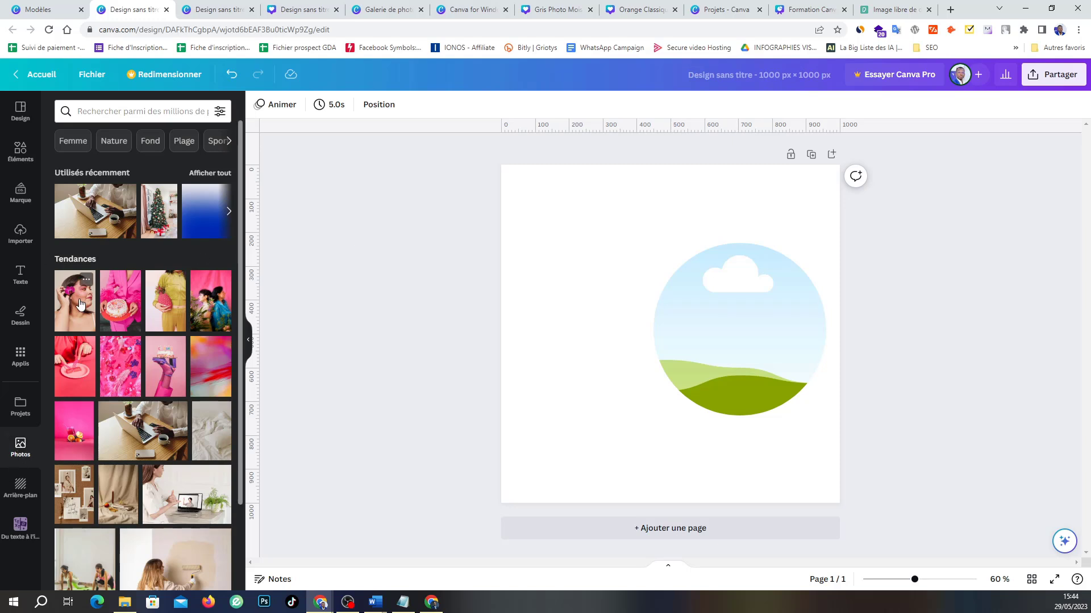
left_click_drag(78, 307, 664, 259)
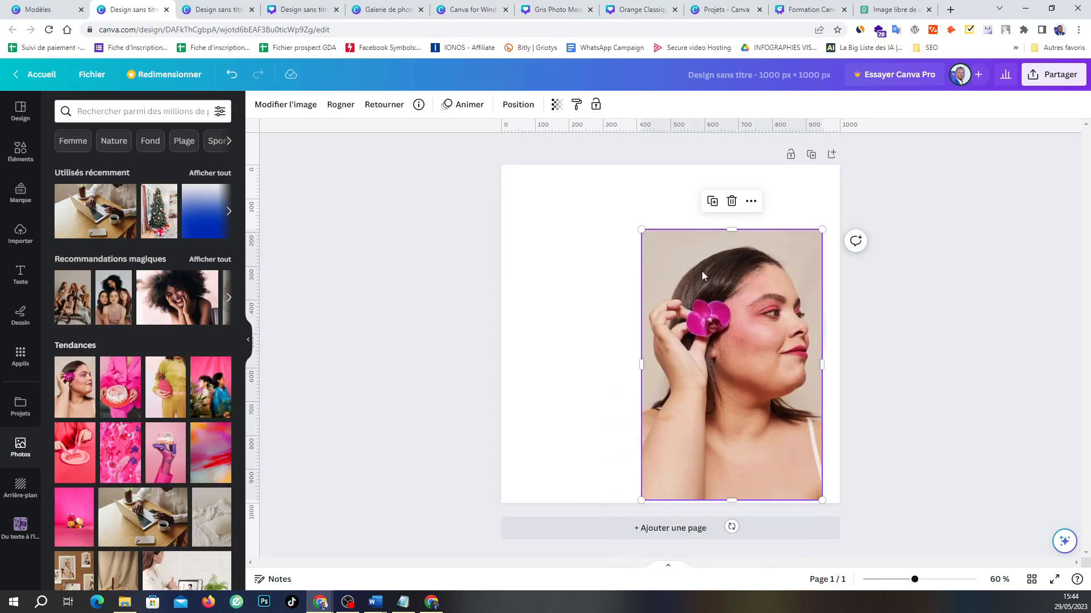
key("ctrl+z")
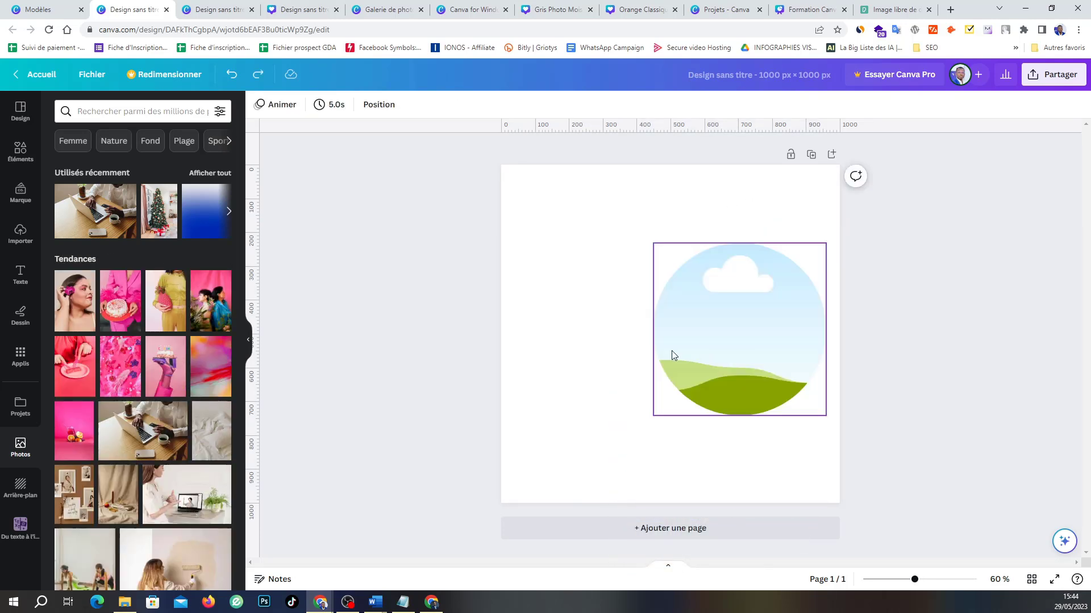
left_click_drag(91, 325, 717, 275)
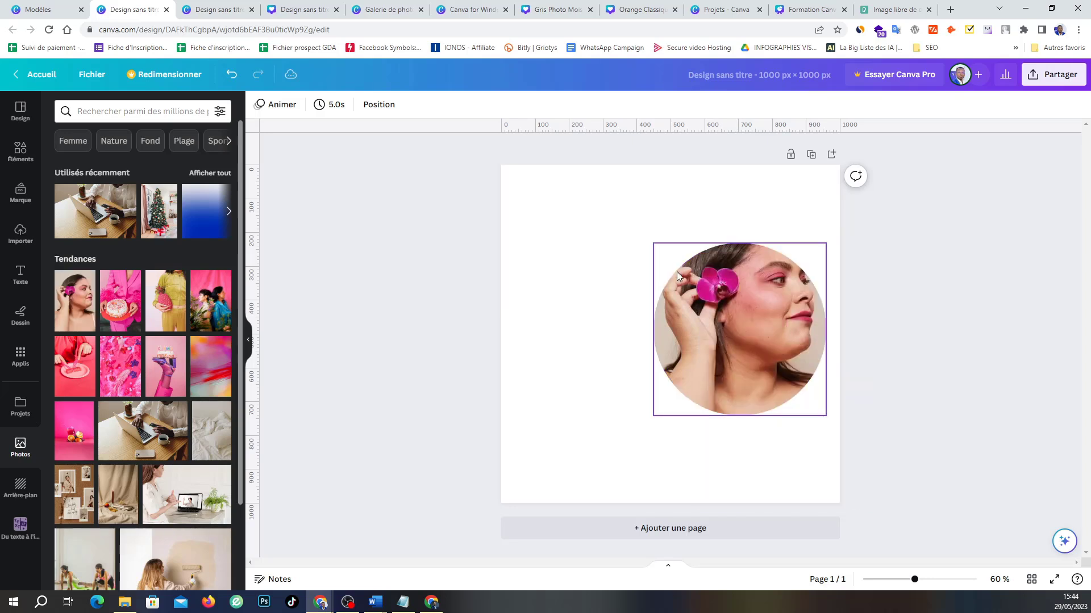
Step: Shift the photo downward inside the circular frame so the woman's whole head fits within the circle
left_click(727, 334)
double_click(726, 330)
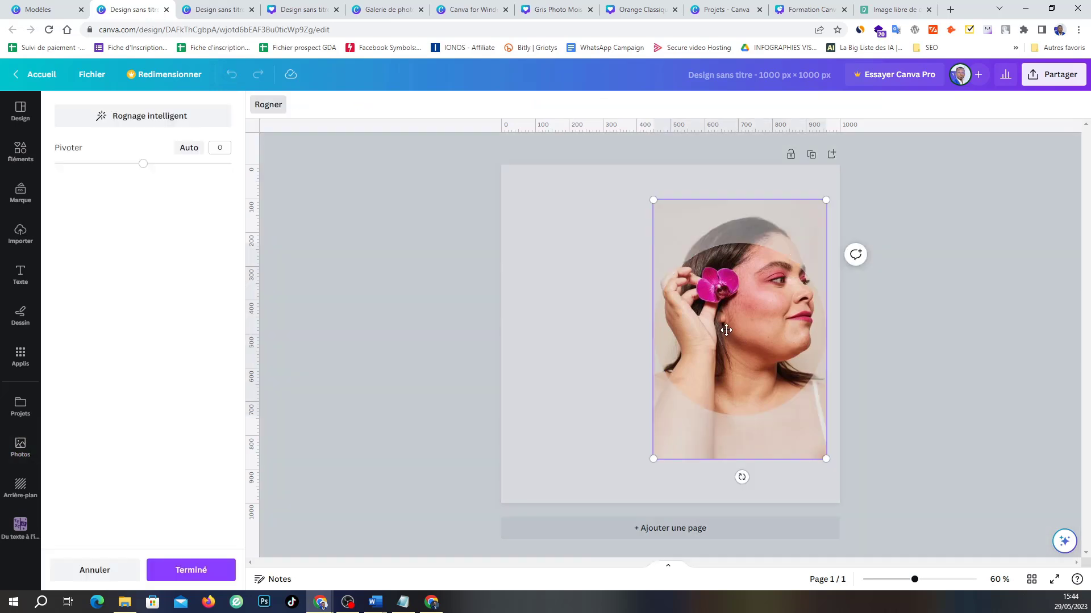
left_click(939, 357)
double_click(737, 307)
left_click_drag(740, 307, 728, 351)
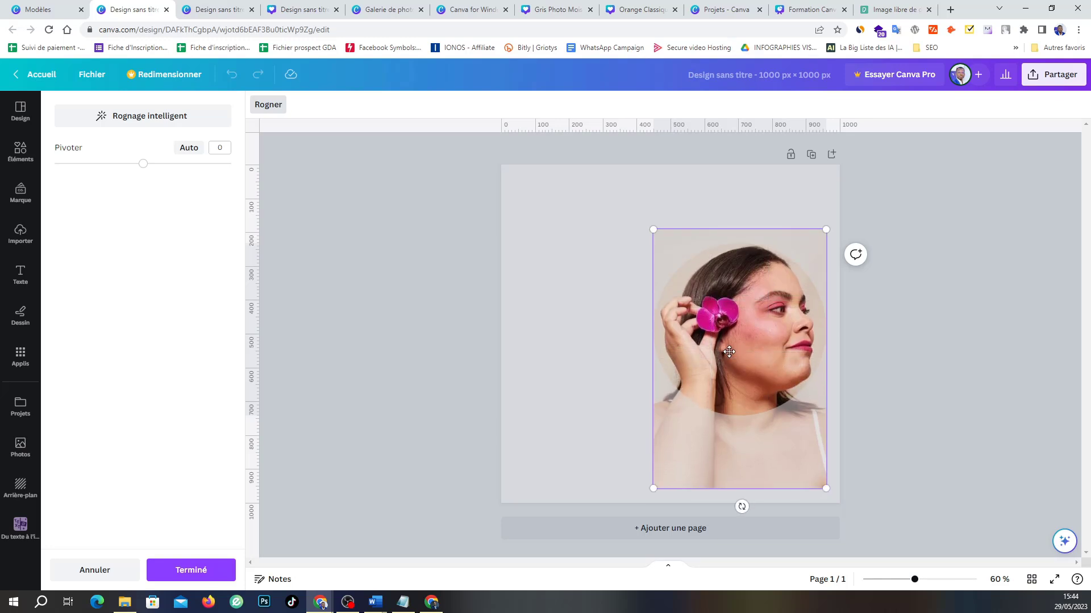
left_click(370, 355)
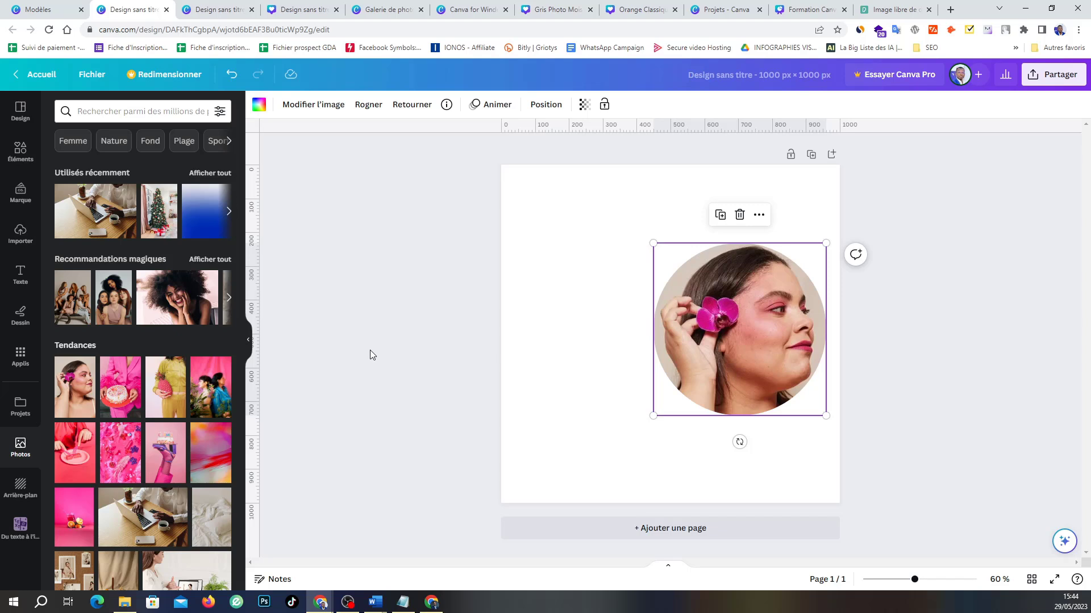
left_click(407, 311)
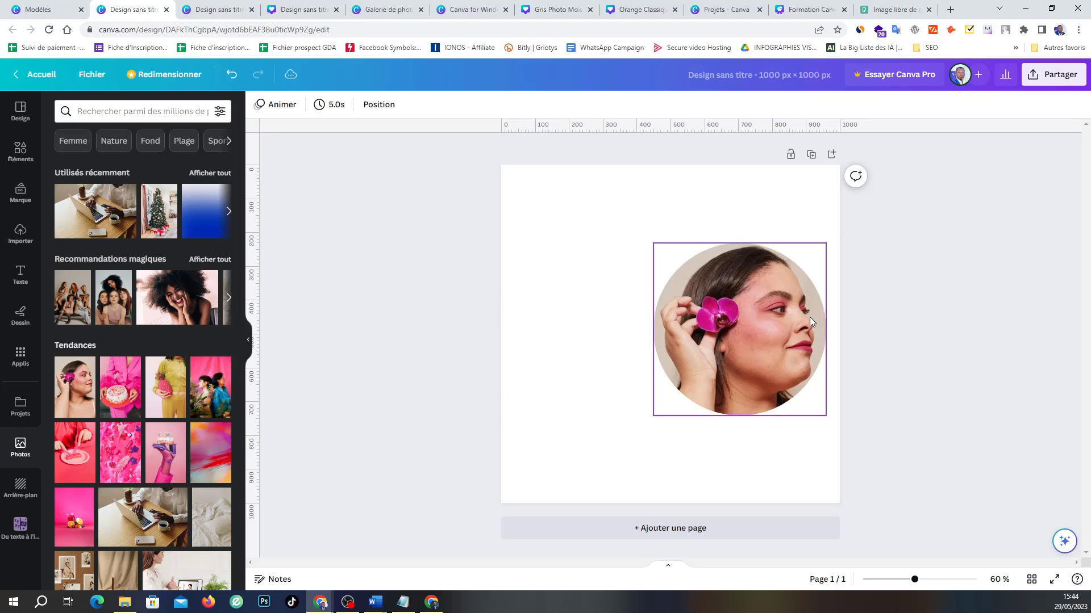
left_click(774, 318)
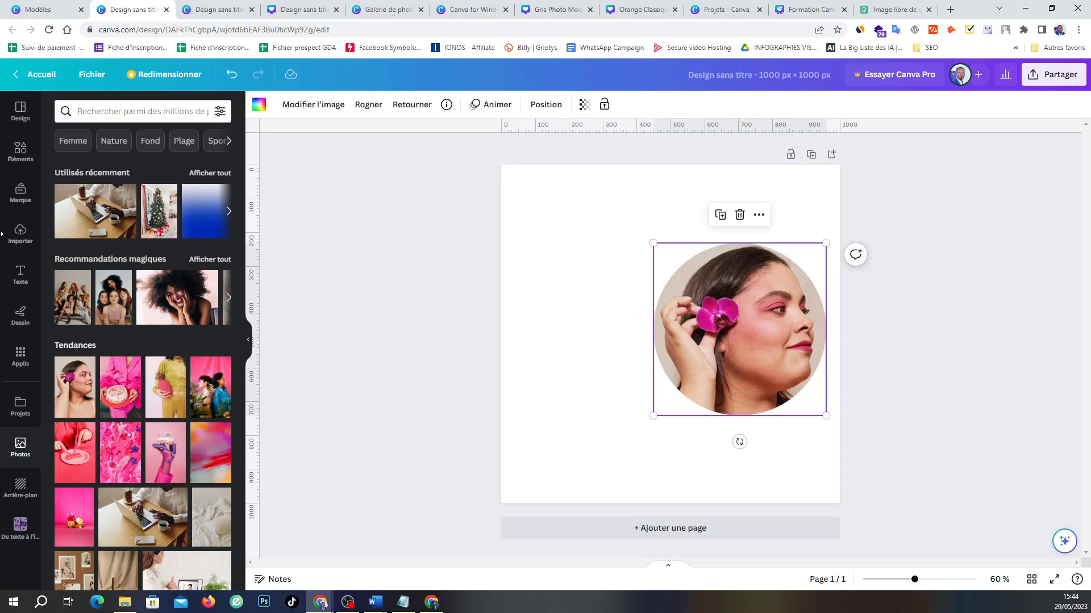
scroll(138, 240, "down", 10)
scroll(138, 245, "up", 10)
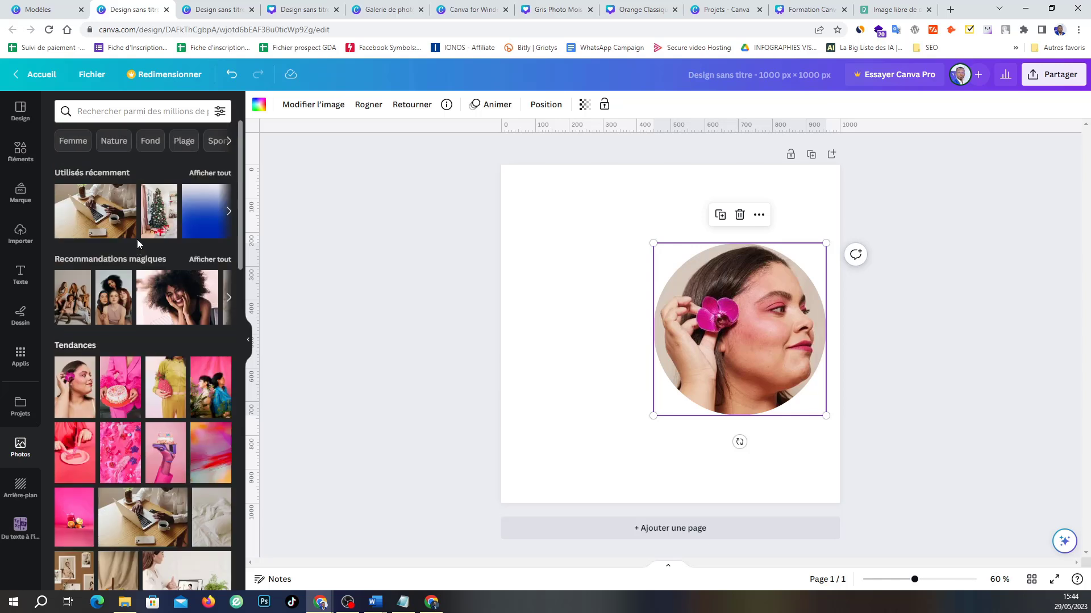
Step: Try adding the scalloped circular frame on the left side of the page, and delete it
left_click(21, 150)
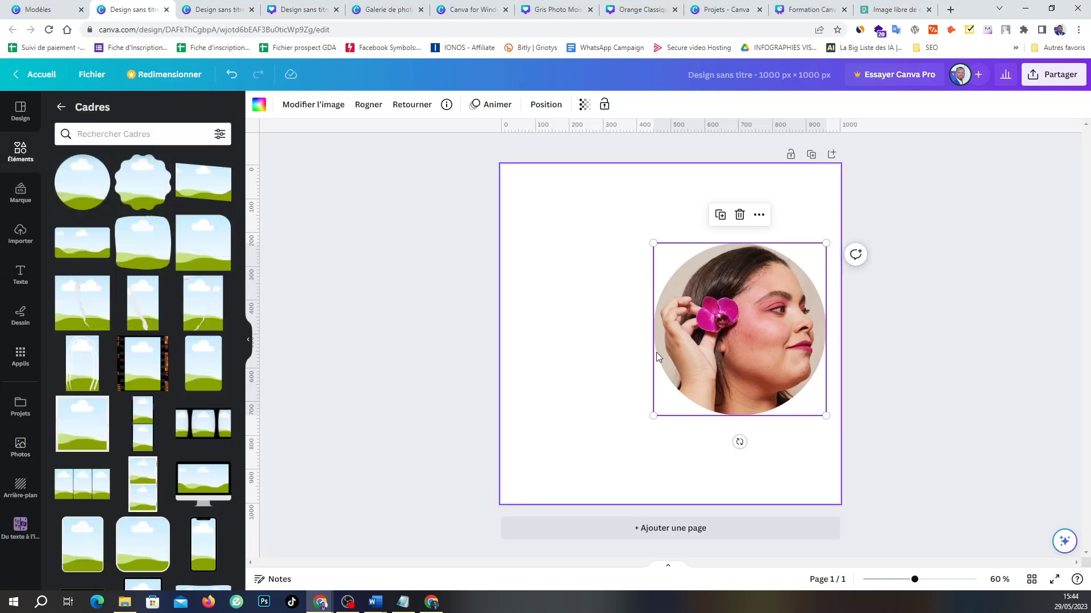
left_click(143, 182)
mouse_move(690, 333)
left_mouse_down()
mouse_move(482, 358)
mouse_move(721, 306)
mouse_move(752, 319)
mouse_move(588, 344)
left_mouse_up()
key("Delete")
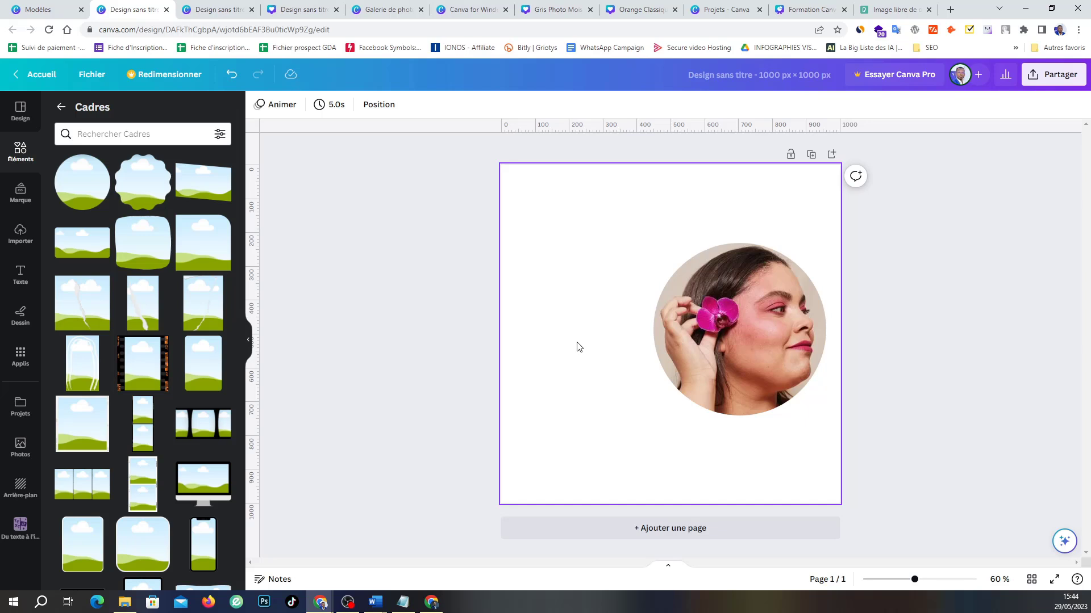
mouse_move(136, 181)
left_mouse_down()
mouse_move(229, 236)
mouse_move(663, 305)
mouse_move(660, 272)
left_mouse_up()
left_click_drag(703, 308, 483, 297)
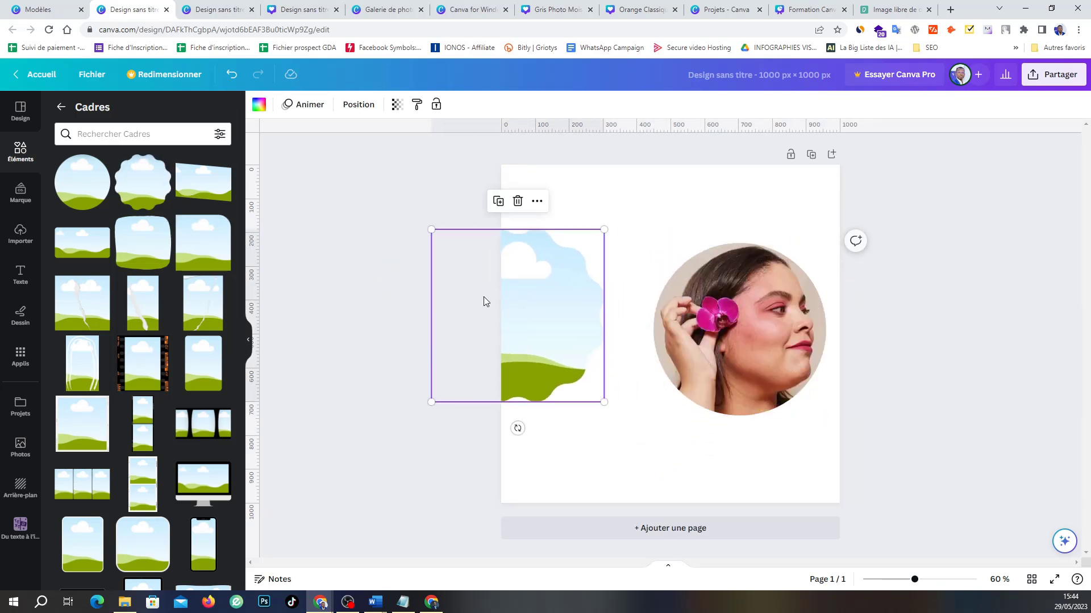
key("Delete")
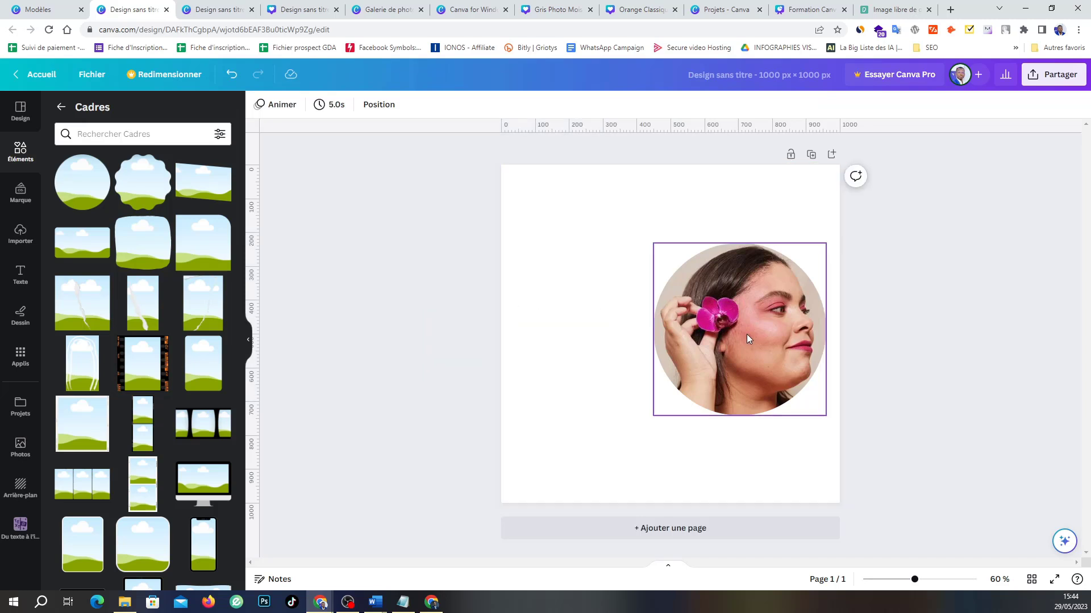
Step: Reposition the circular photo frame slightly further left and up on the page
left_click(749, 343)
left_click_drag(760, 338, 663, 306)
left_click_drag(638, 258, 747, 330)
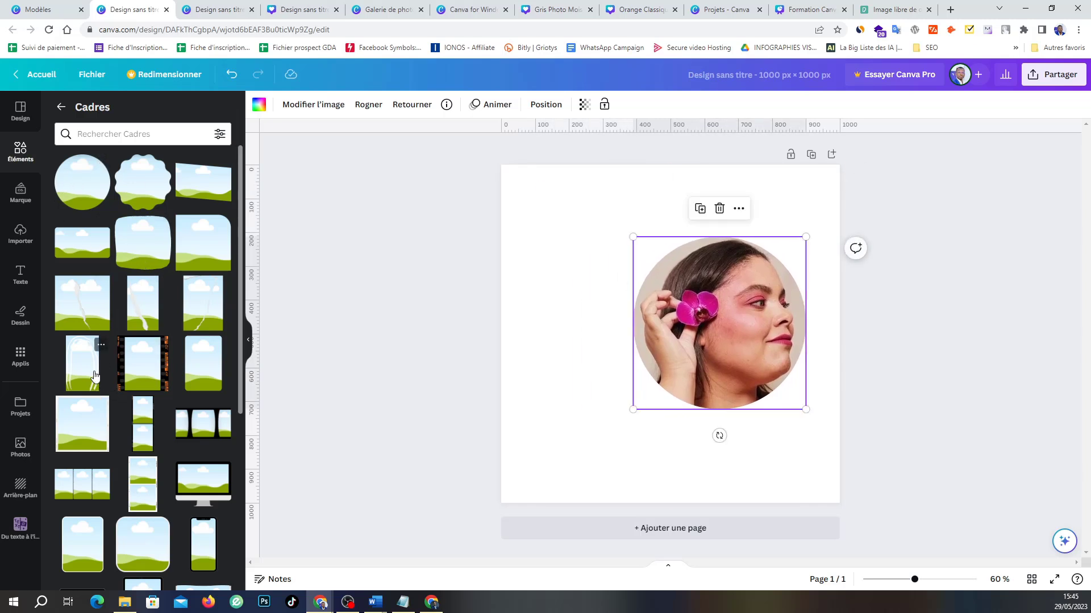
Step: Try placing the tall frame with white hand-drawn arch lines in the page's lower-left area, and delete it
left_click_drag(110, 370, 176, 352)
left_click_drag(83, 366, 567, 405)
scroll(136, 354, "down", 10)
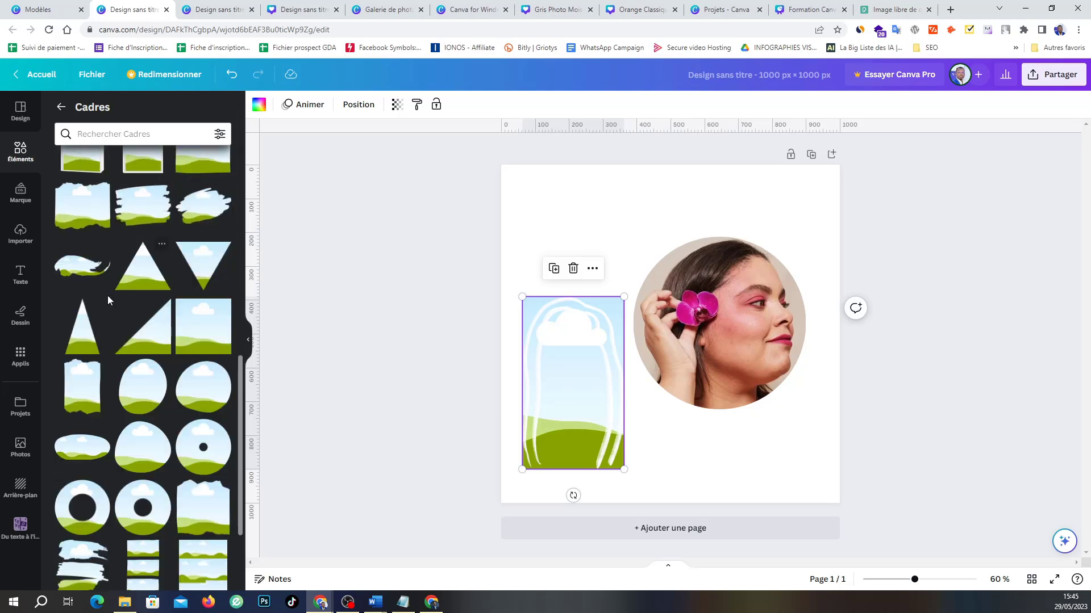
scroll(122, 301, "down", 6)
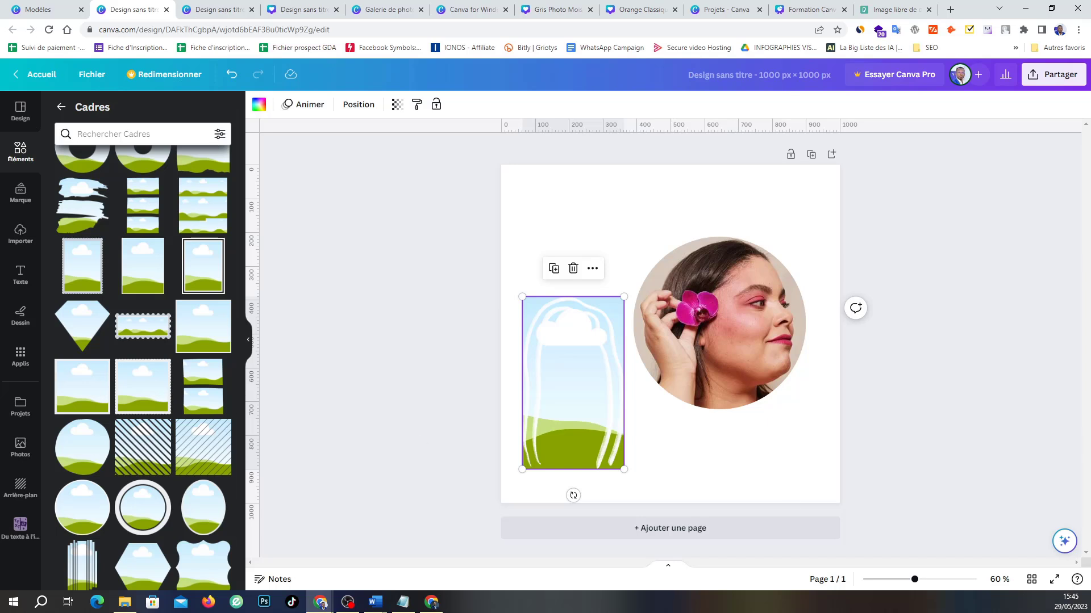
left_click_drag(572, 345, 571, 351)
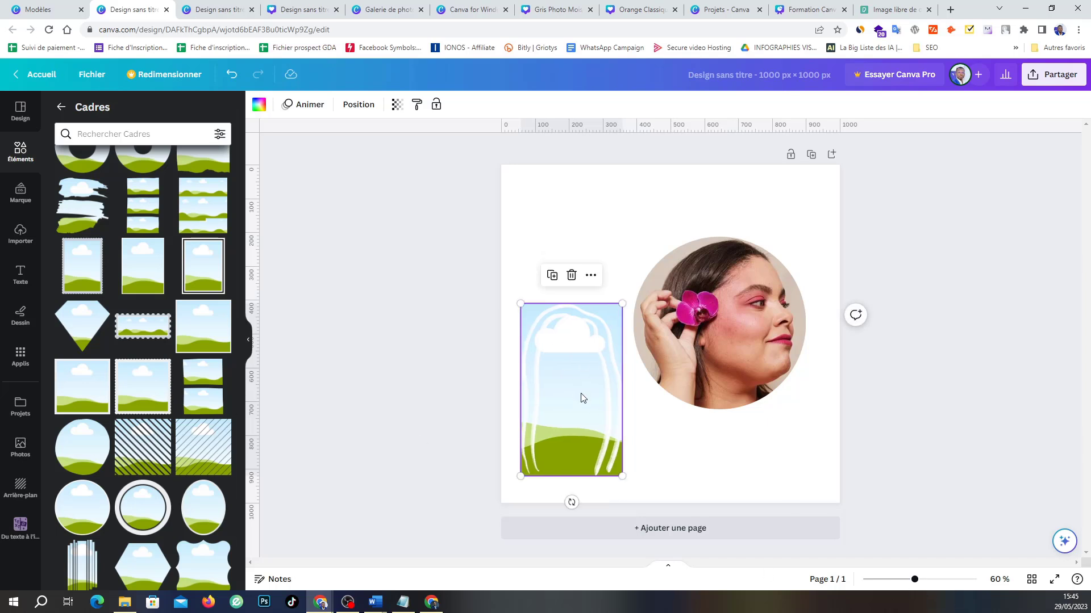
key("Delete")
Step: Move the circular frame lower on the page and clear the photo from it
left_click(718, 305)
key("Delete")
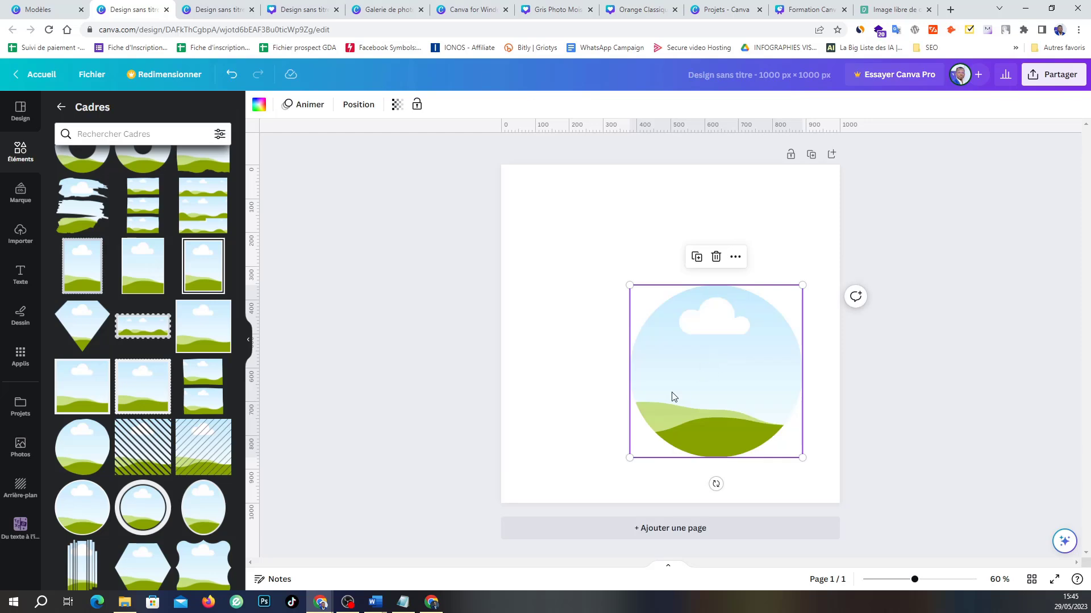
Step: Add the disc-shaped frame with a small central hole to the page's left half, and delete the plain circular frame
scroll(111, 331, "down", 6)
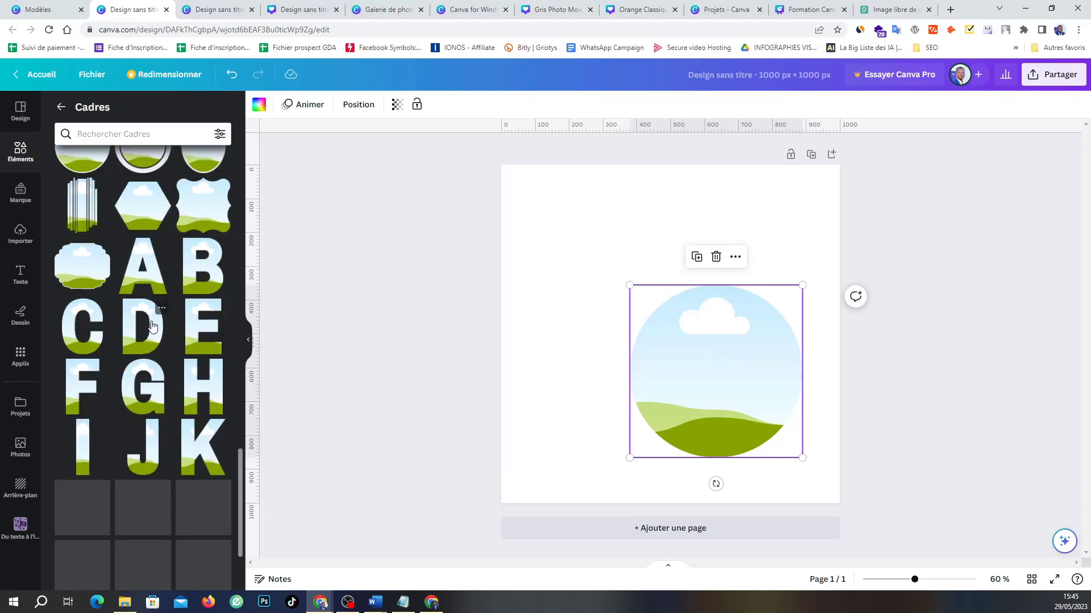
scroll(114, 333, "up", 7)
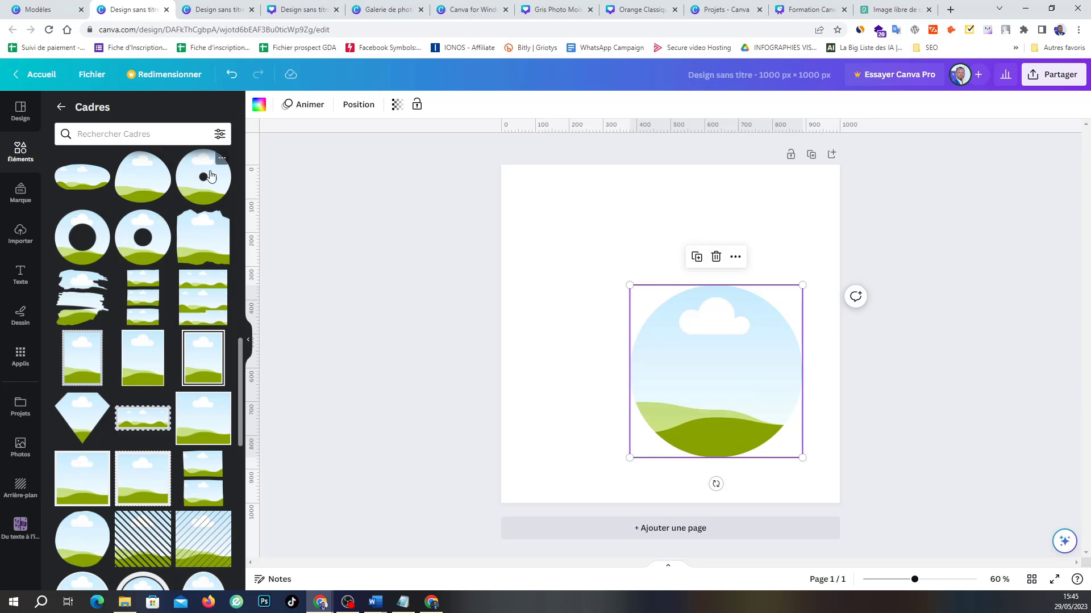
left_click_drag(188, 184, 498, 241)
left_click_drag(792, 319, 790, 316)
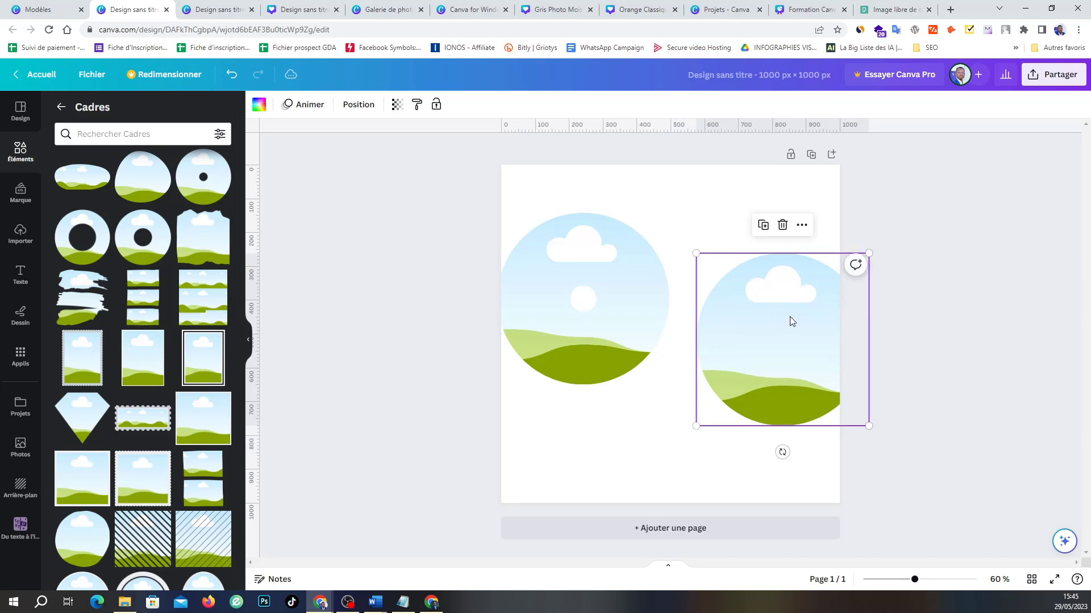
key("Delete")
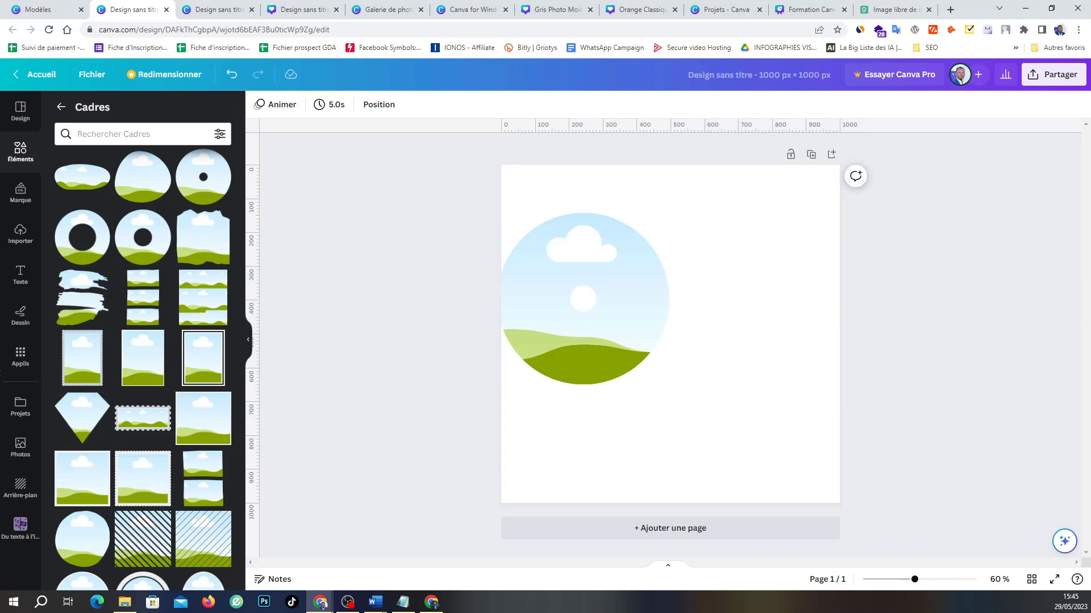
Step: Fill the disc frame with the photo of a person being given a face mask, and move it near the page centre
left_click(21, 450)
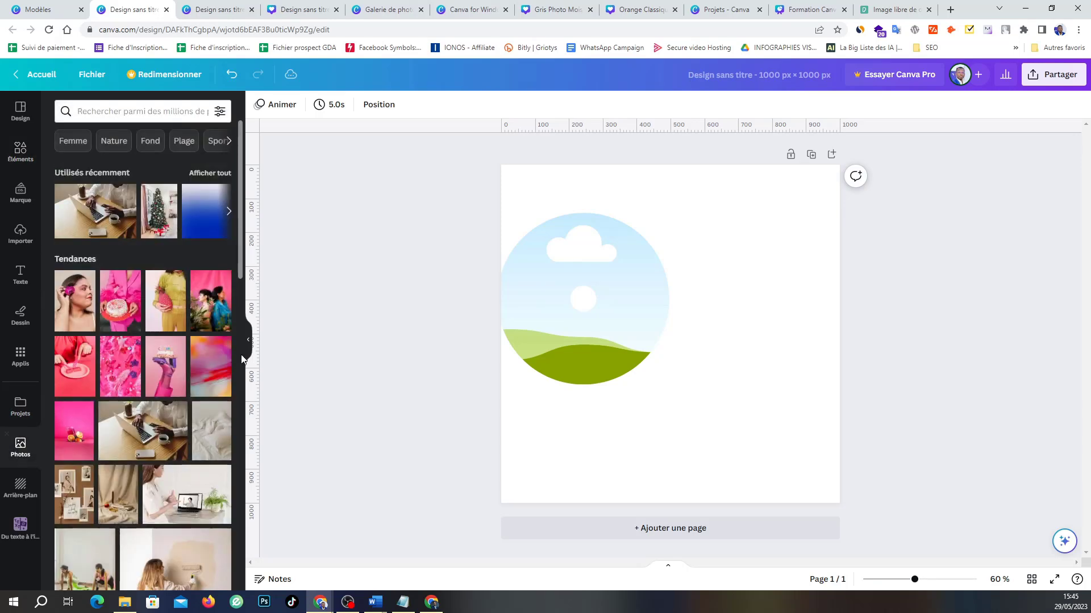
scroll(118, 399, "down", 5)
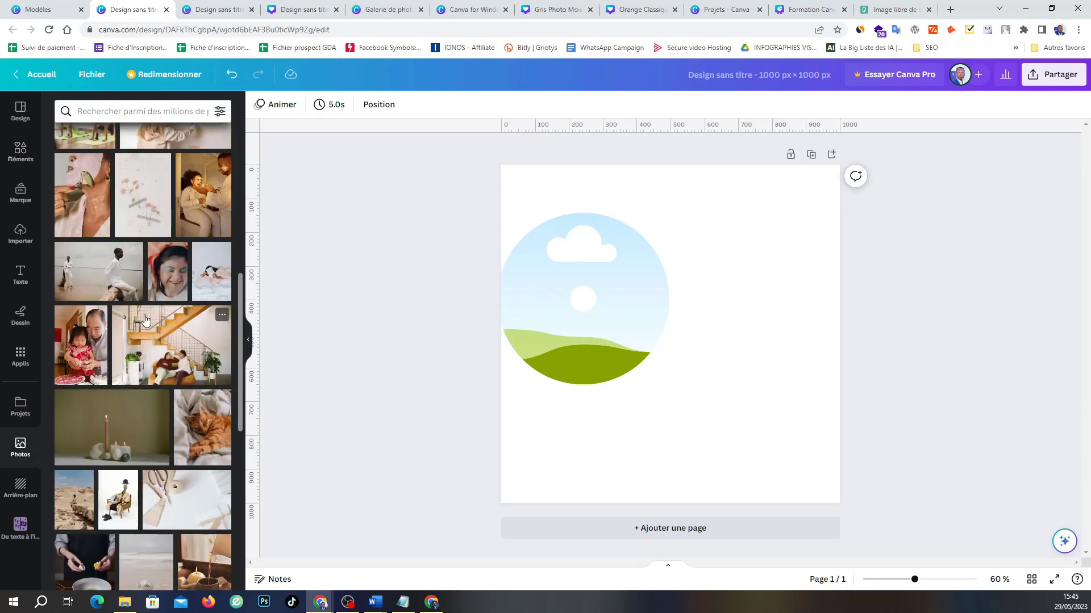
left_click_drag(210, 190, 607, 268)
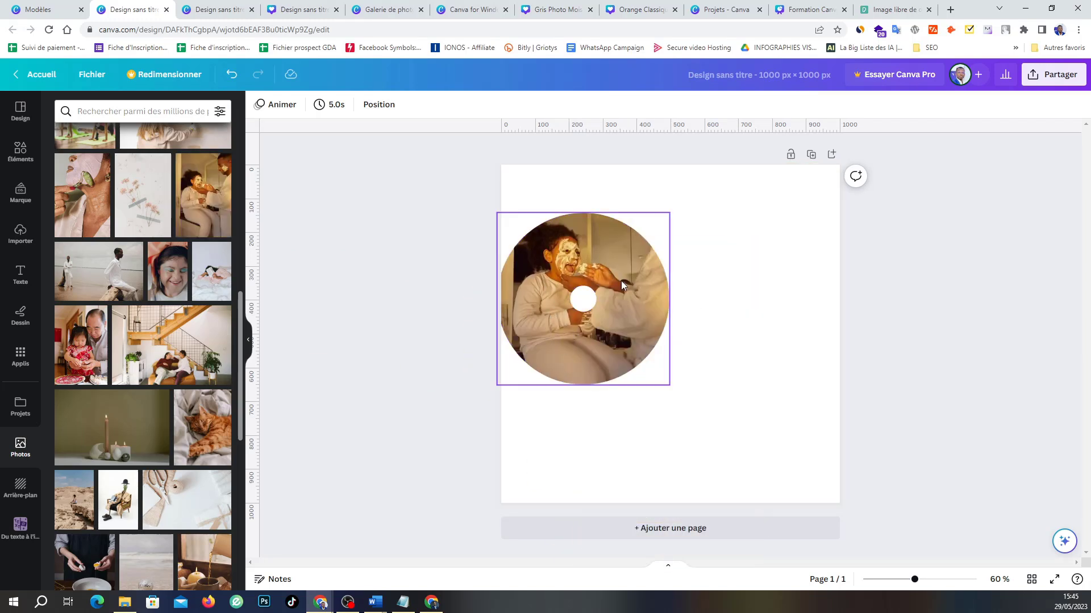
left_click_drag(612, 316, 713, 343)
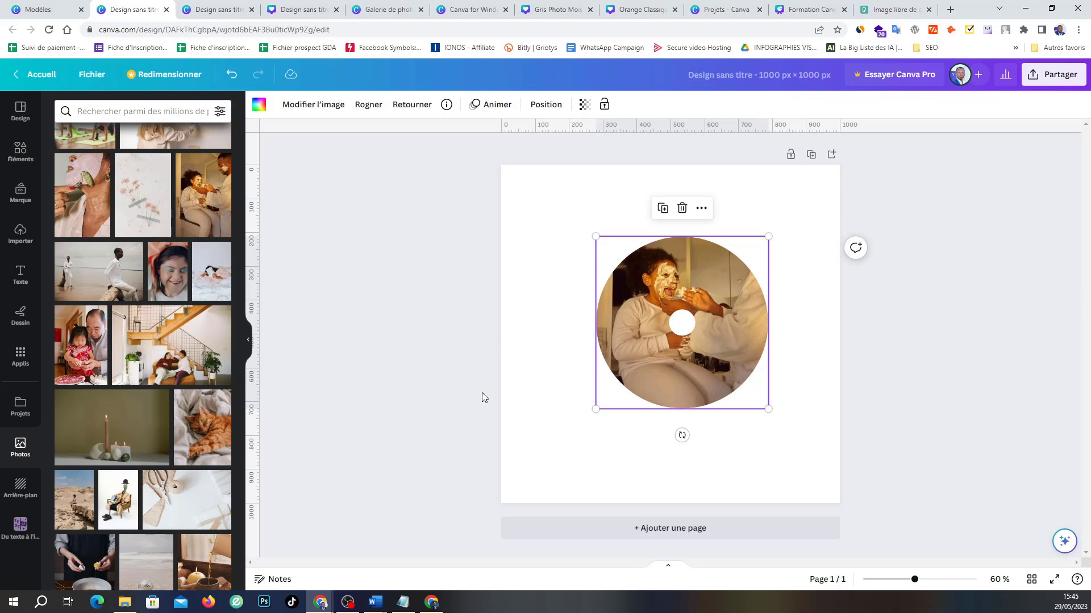
left_click(538, 308)
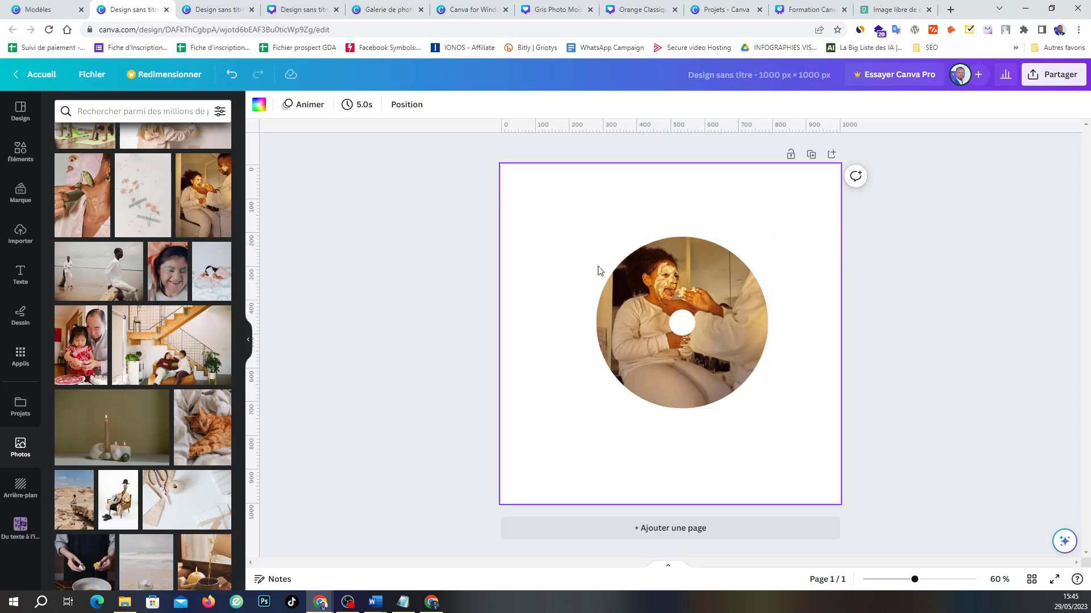
Step: Add a paragraph text box with the default text and curve it with a value of -39
left_click(20, 275)
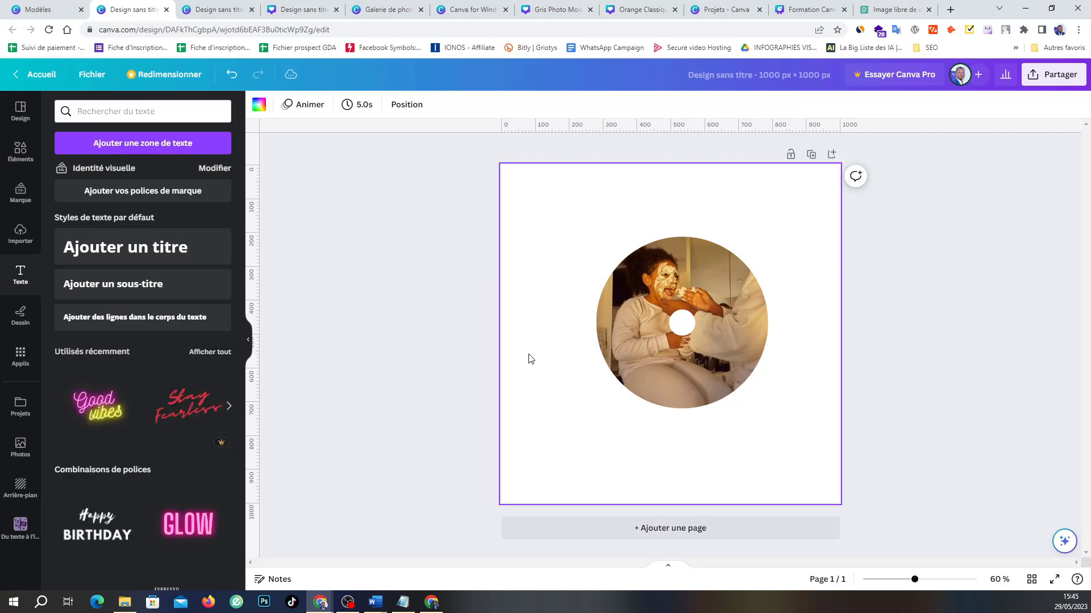
key("t")
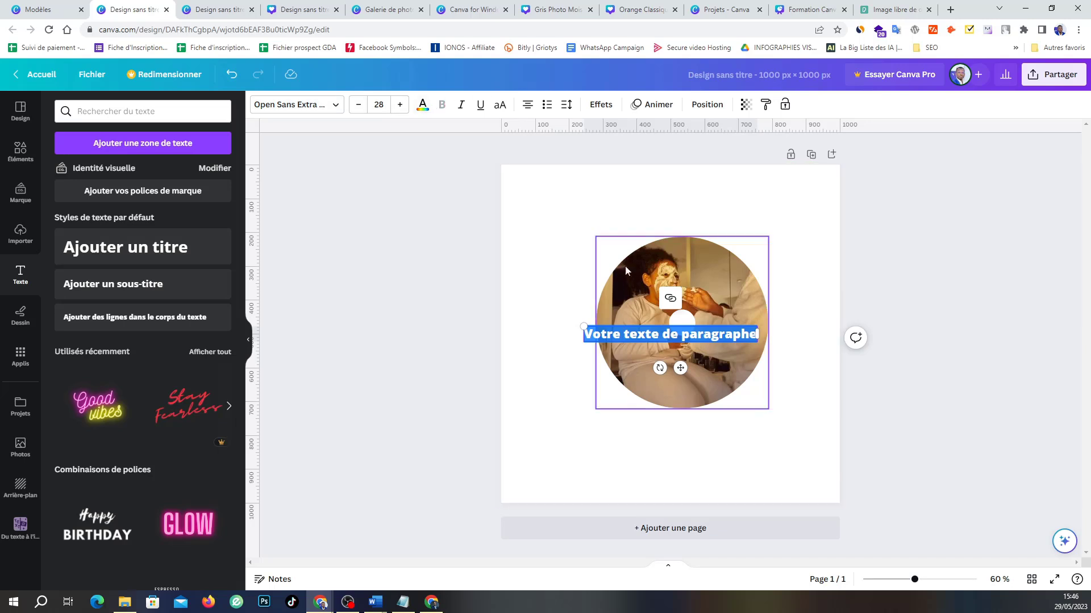
left_click(601, 105)
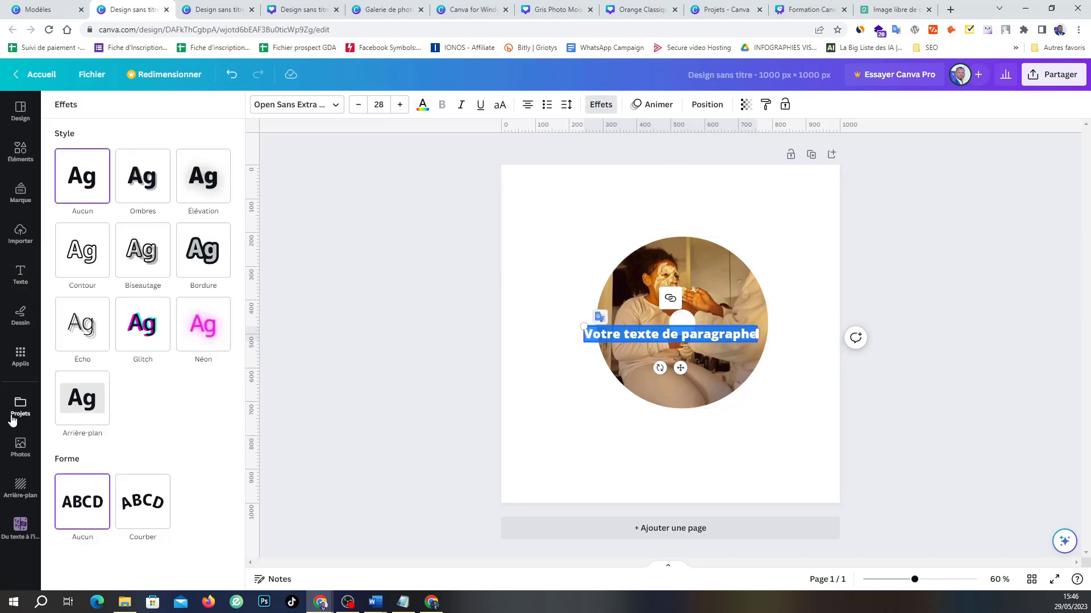
left_click(143, 501)
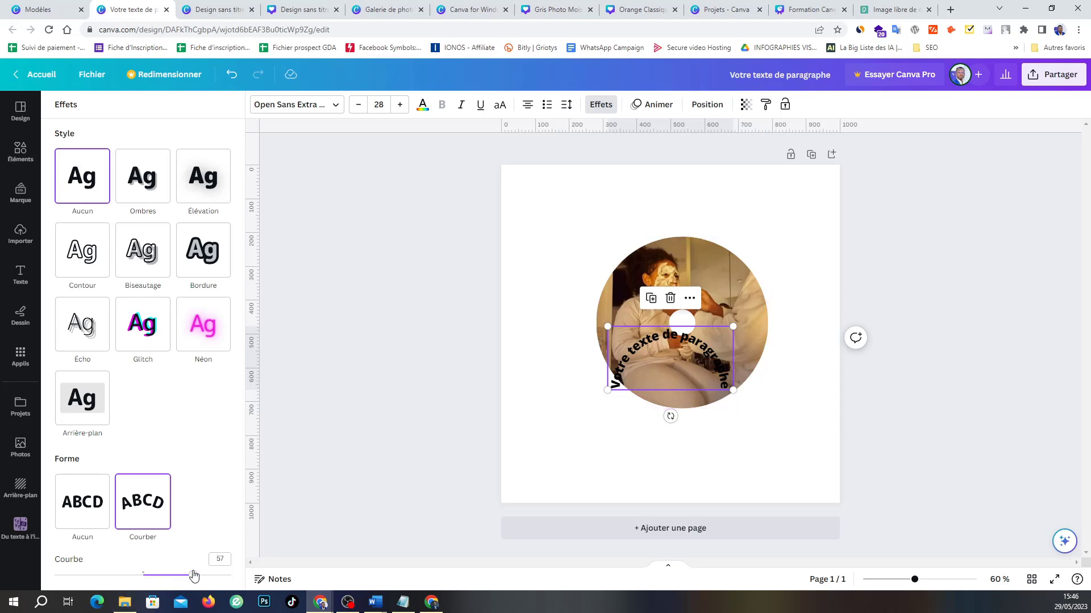
left_click_drag(184, 578, 105, 558)
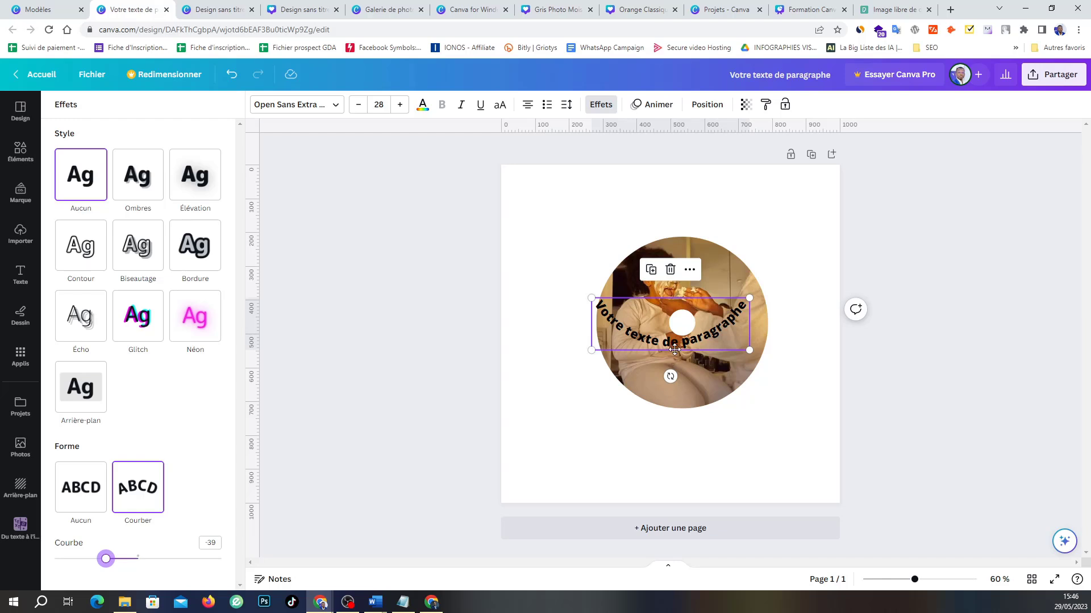
Step: Set the text's curve to -58 and centre it around the lower half of the disc frame's hole
left_click_drag(674, 349, 689, 375)
left_click_drag(113, 580, 94, 580)
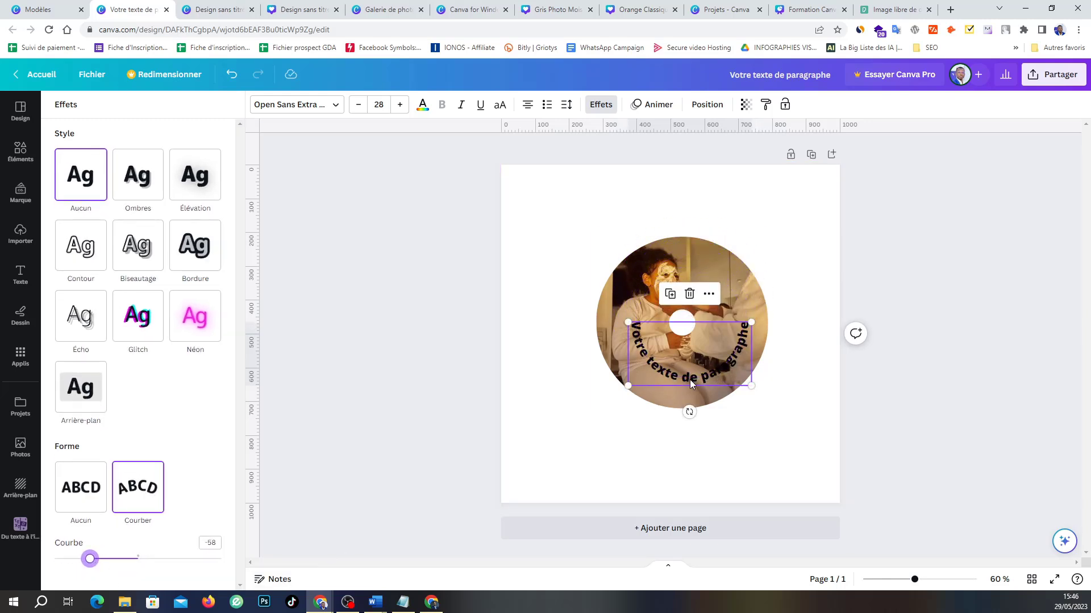
left_click_drag(689, 380, 682, 380)
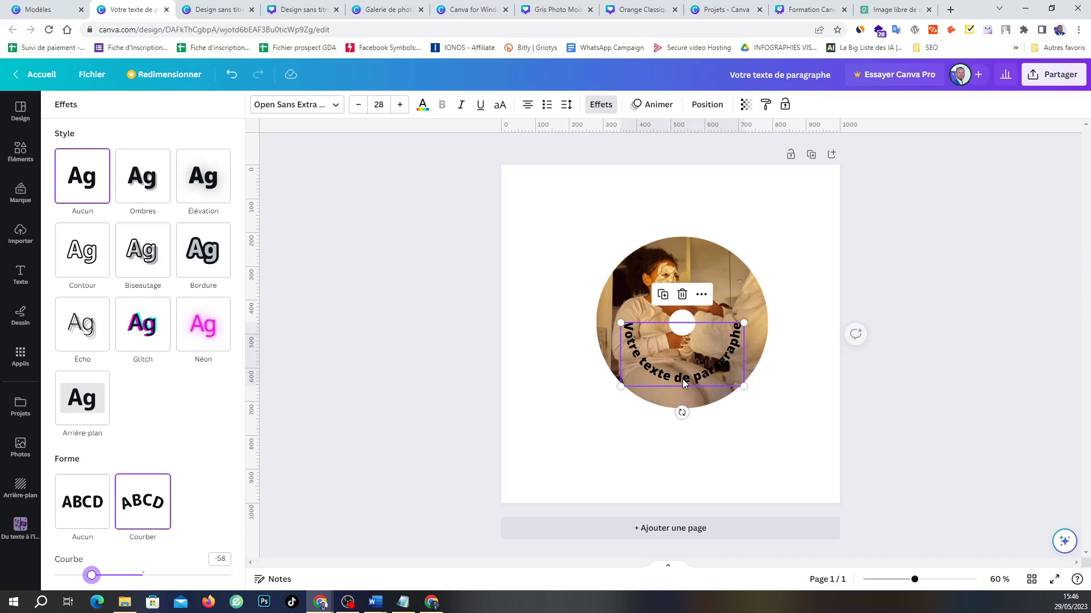
left_click(661, 463)
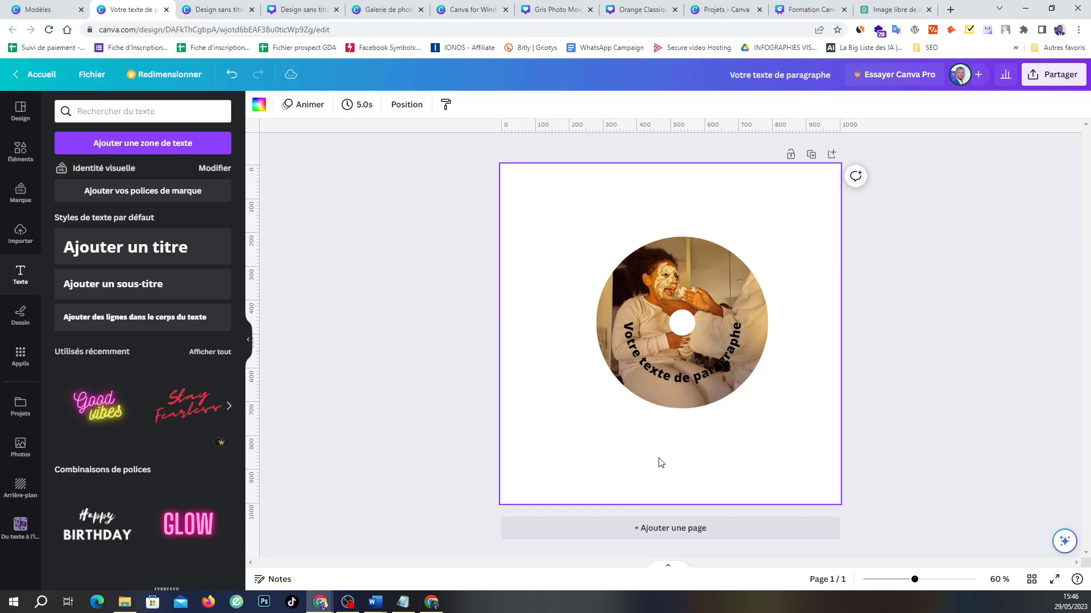
Step: Group the curved text with the disc frame and shift the group slightly left on the page
left_click(696, 376)
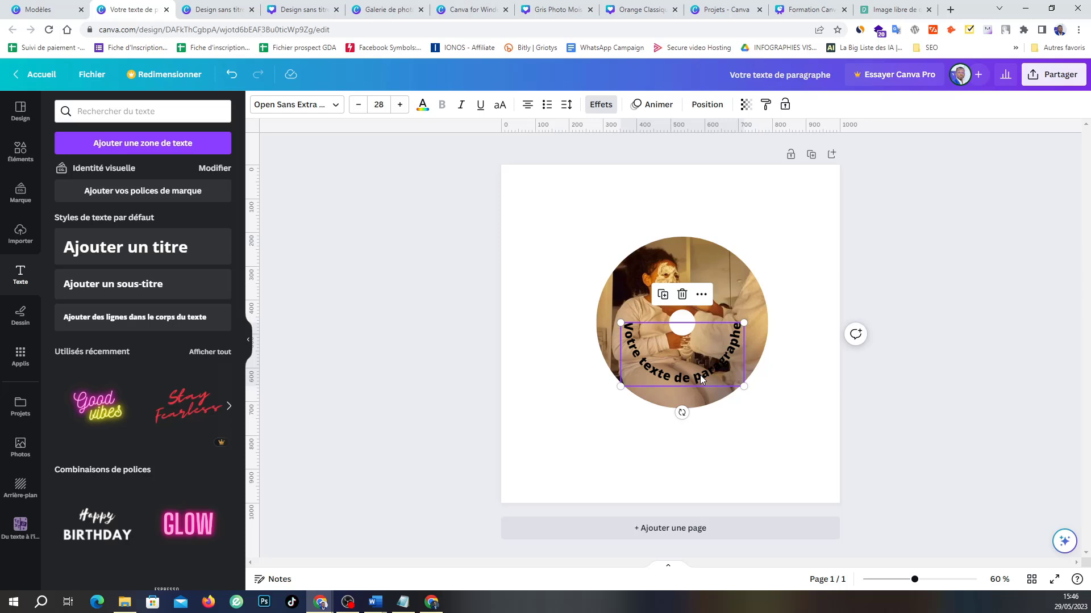
left_click(726, 281)
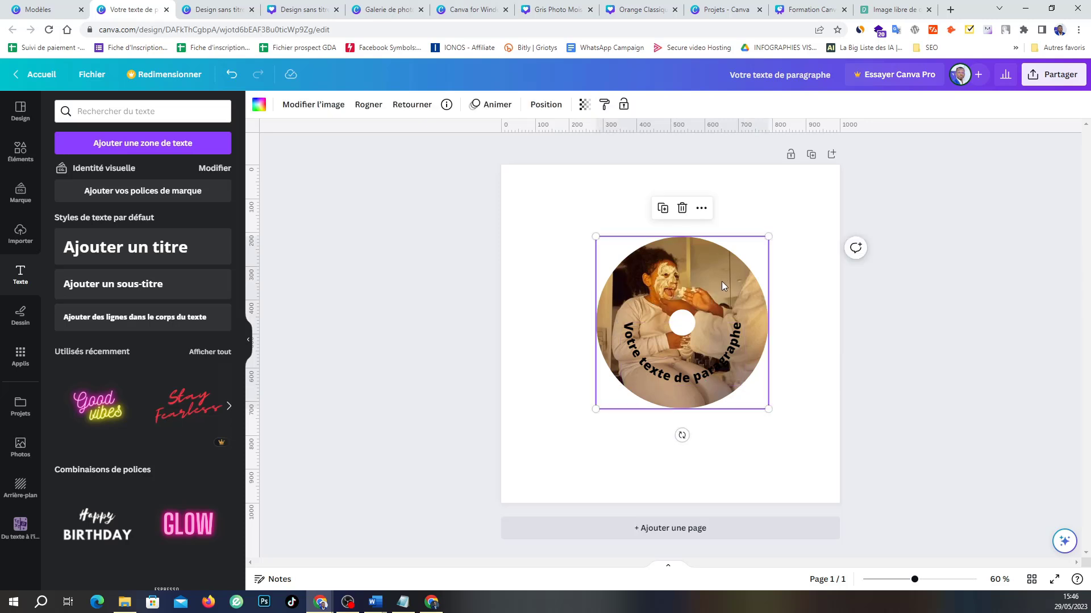
left_click_drag(813, 202, 565, 439)
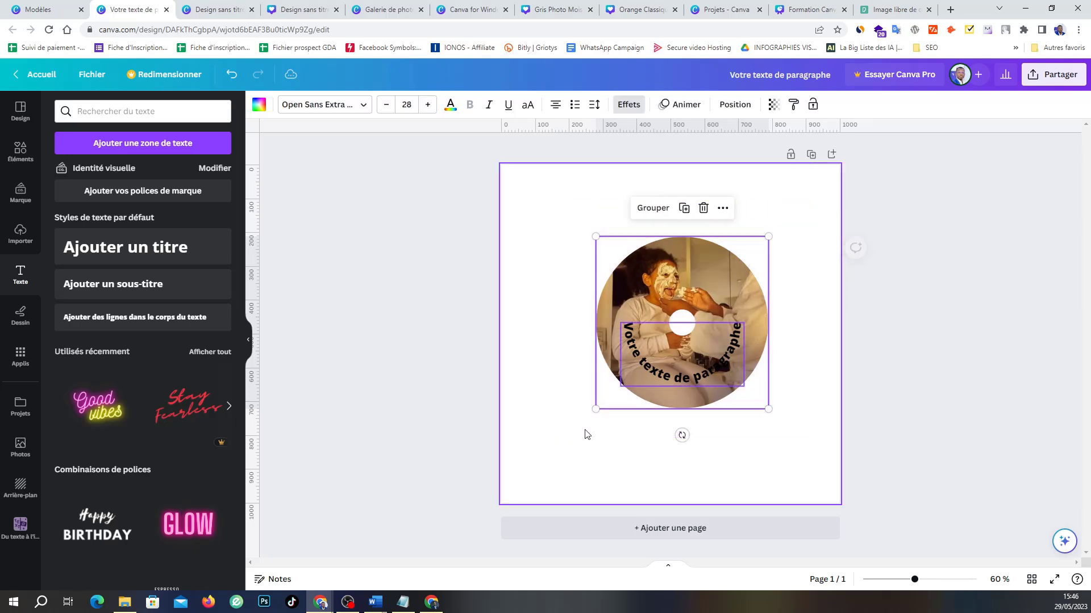
left_click(651, 208)
left_click_drag(684, 294, 654, 307)
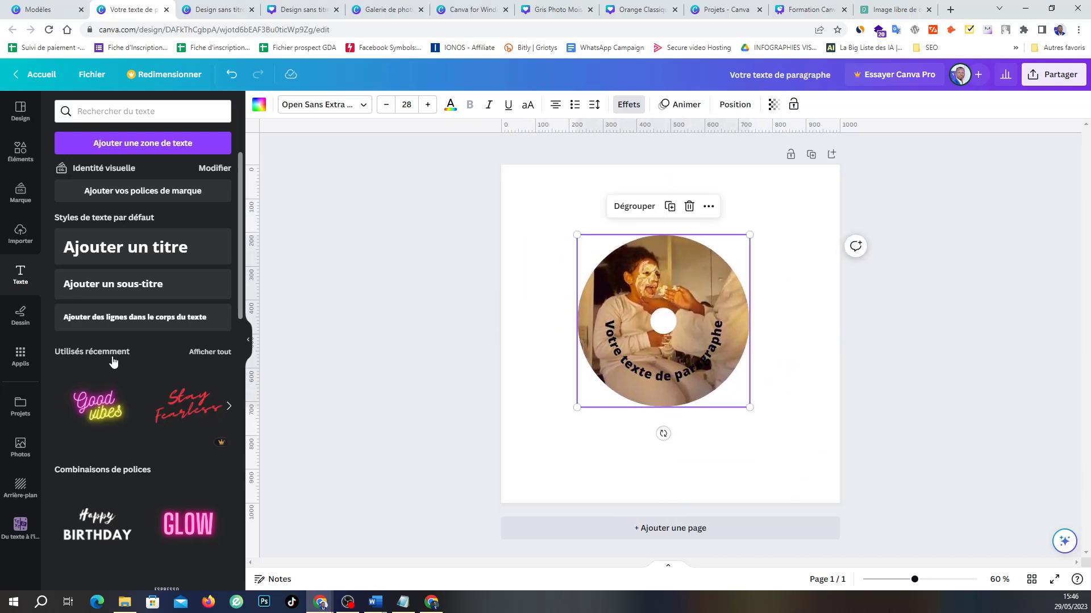
Step: Move the disc group partly off the page's left edge and add the pink-outlined heart frame on the page's right half
left_click(28, 154)
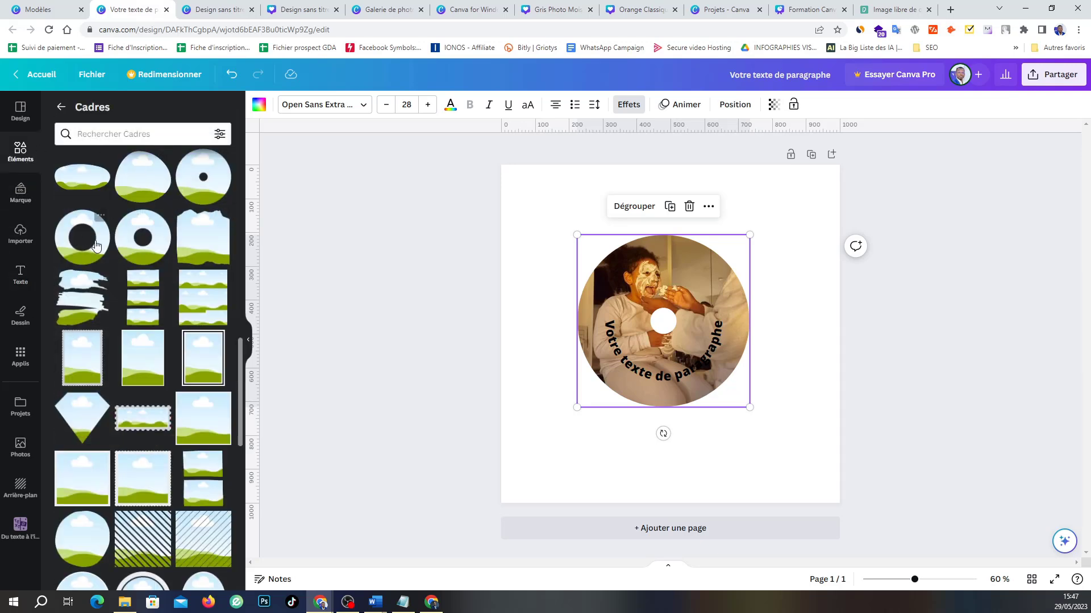
scroll(142, 292, "down", 8)
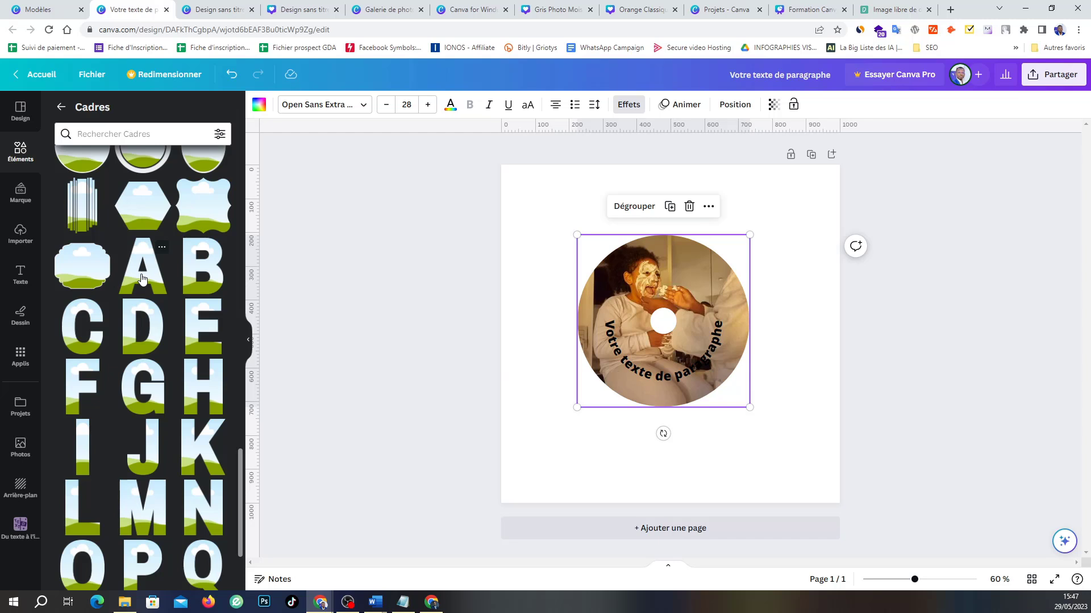
scroll(126, 325, "down", 6)
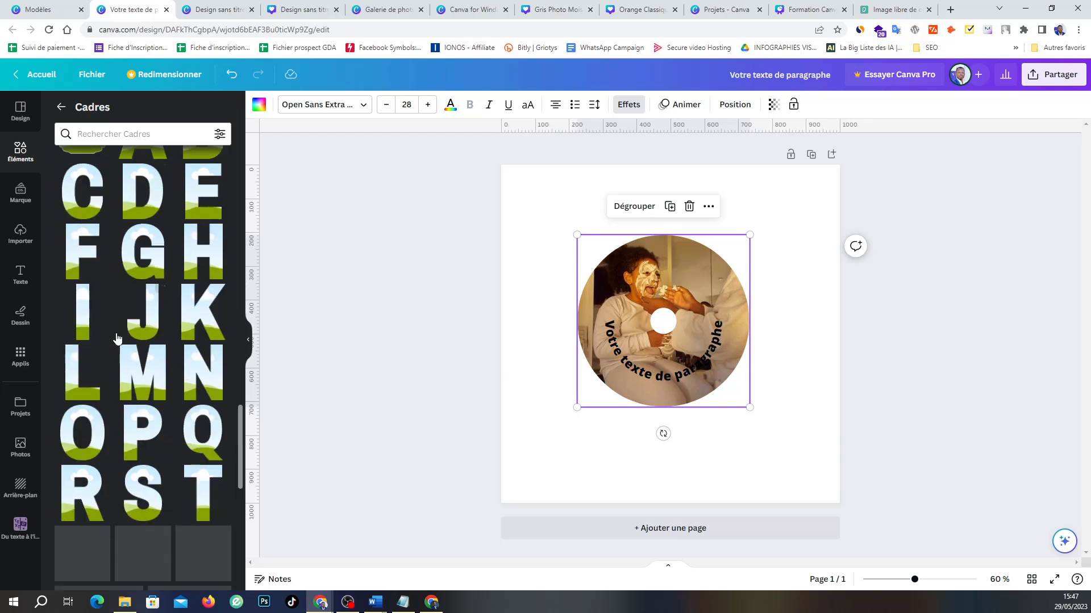
scroll(145, 310, "down", 6)
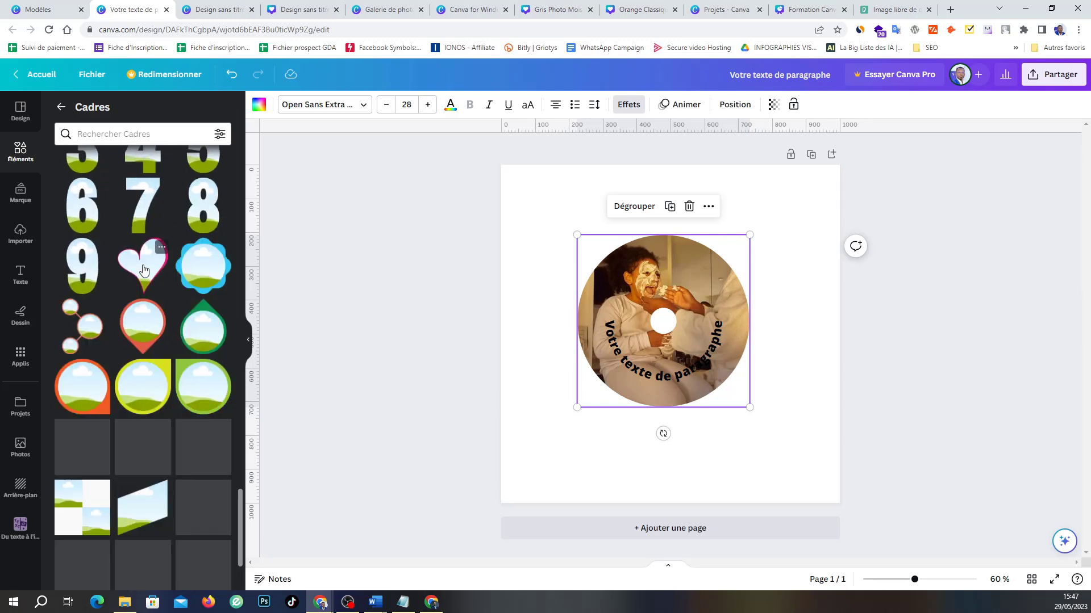
left_click_drag(694, 326, 517, 309)
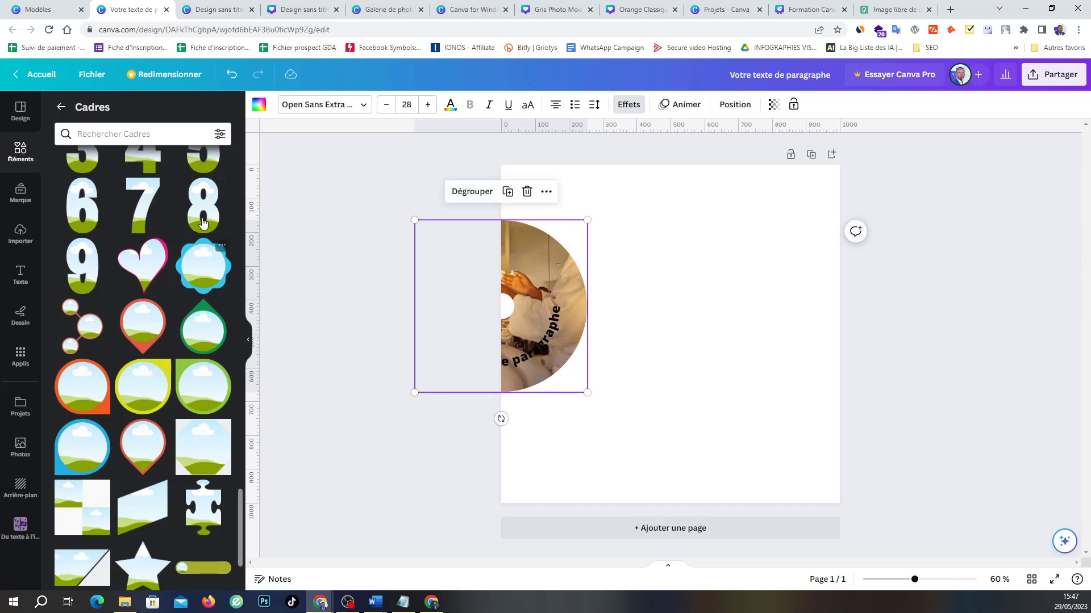
left_click_drag(147, 267, 705, 266)
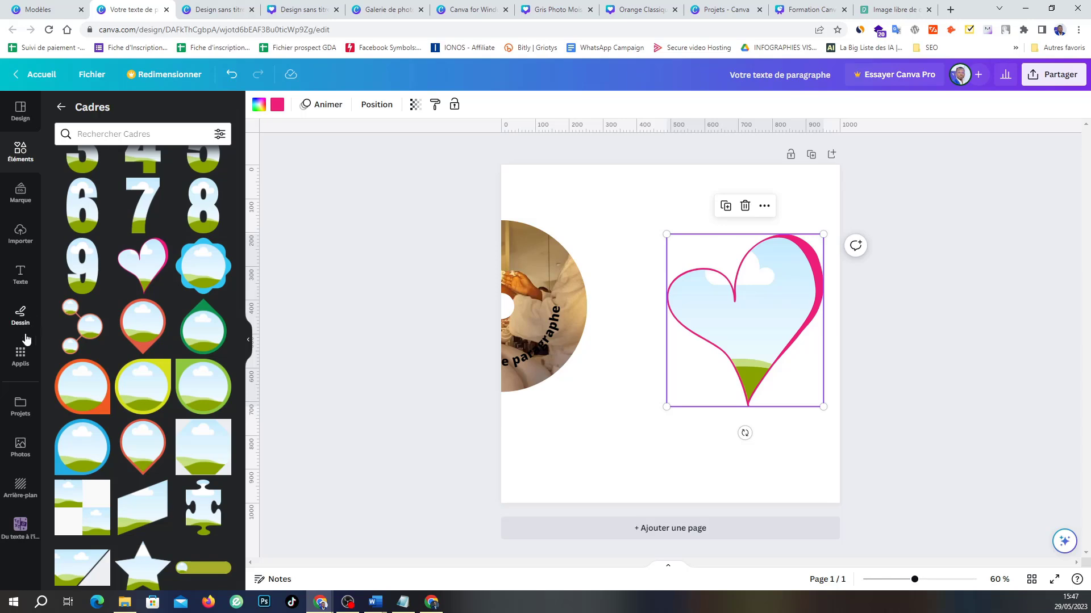
Step: Fill the heart frame with the pink drink and oranges photo, and shift the photo slightly up inside the frame
left_click(21, 446)
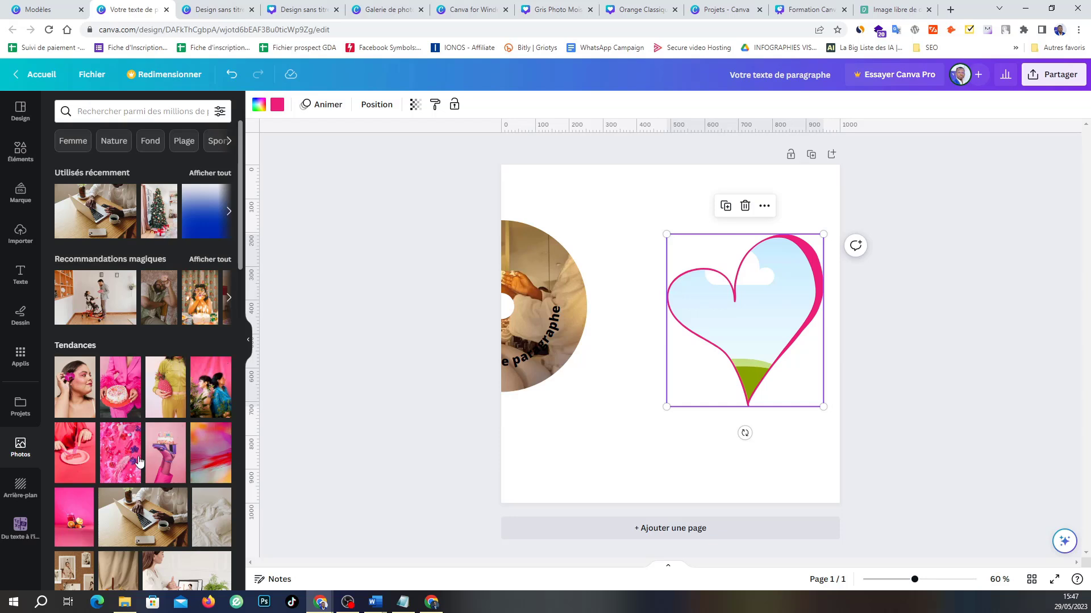
left_click_drag(71, 534, 676, 292)
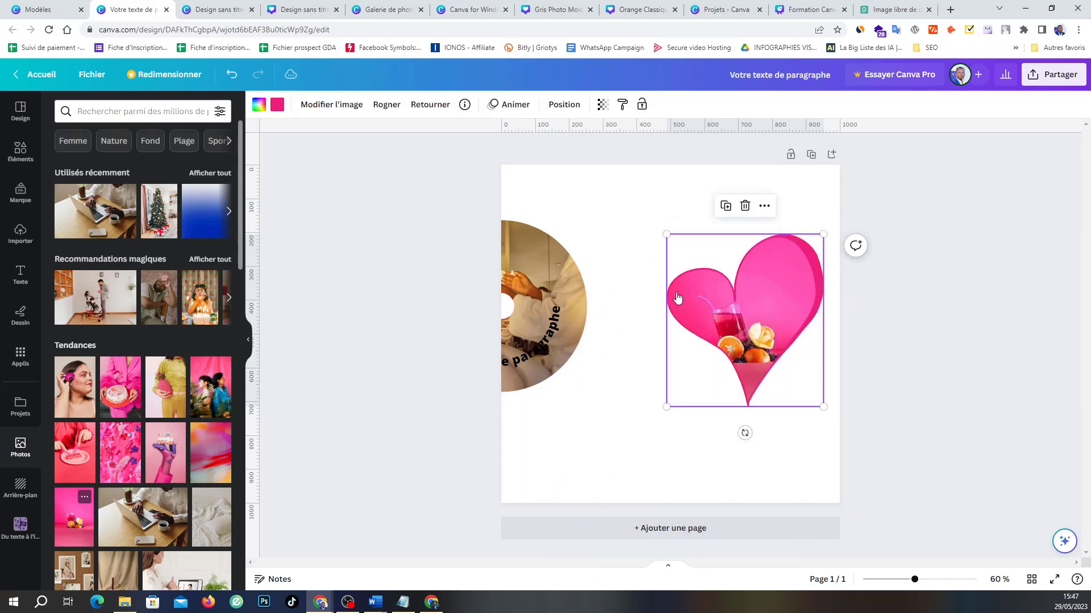
double_click(779, 303)
left_click_drag(760, 316, 760, 299)
left_click(878, 346)
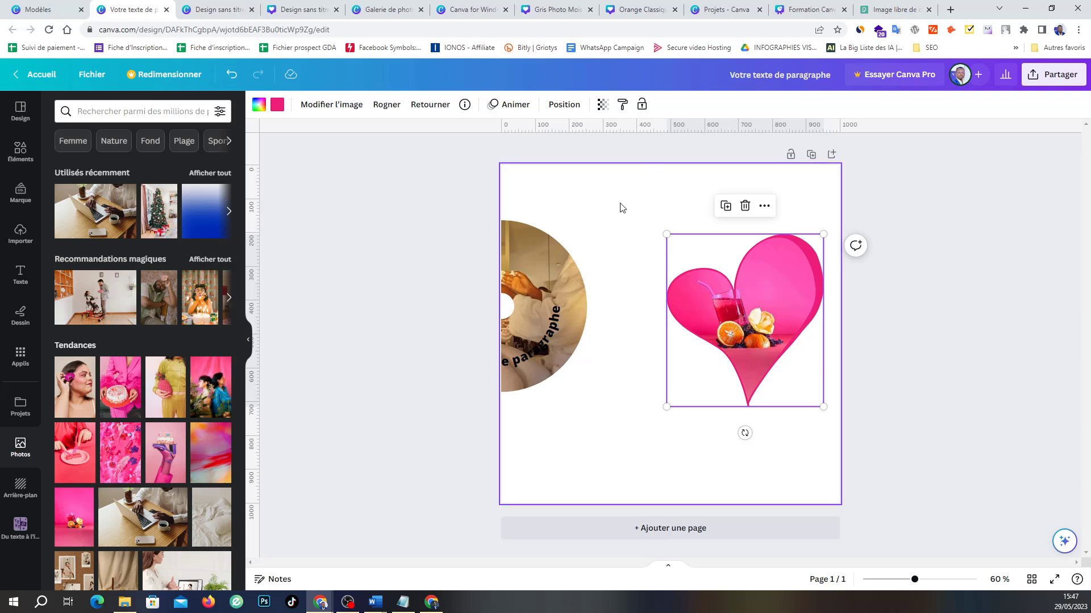
Step: Set the recently used photo of hands typing on a laptop as the page background
left_click(601, 190)
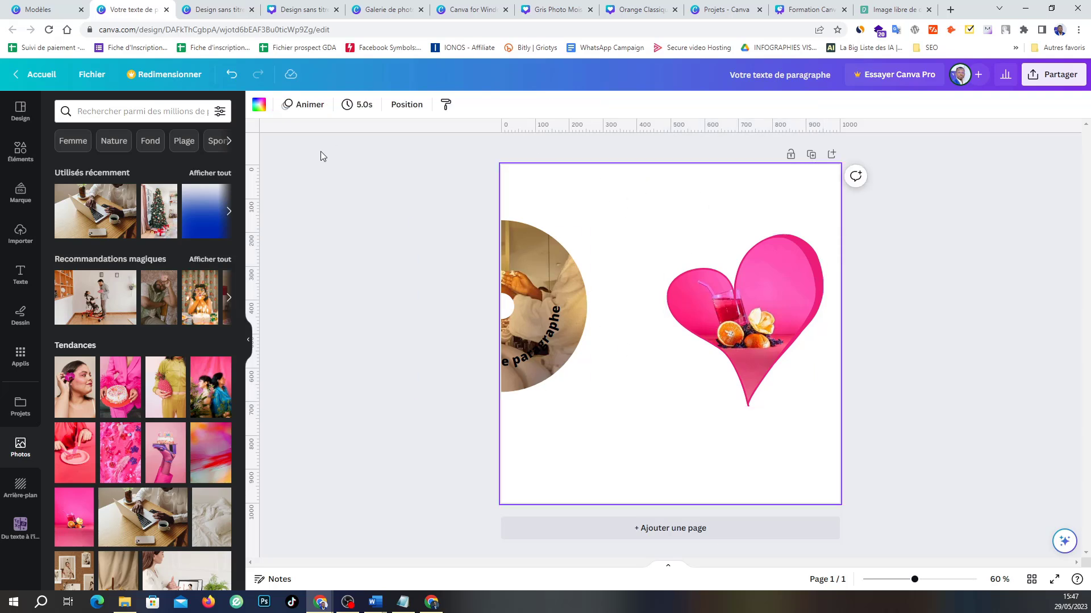
left_click_drag(96, 206, 553, 189)
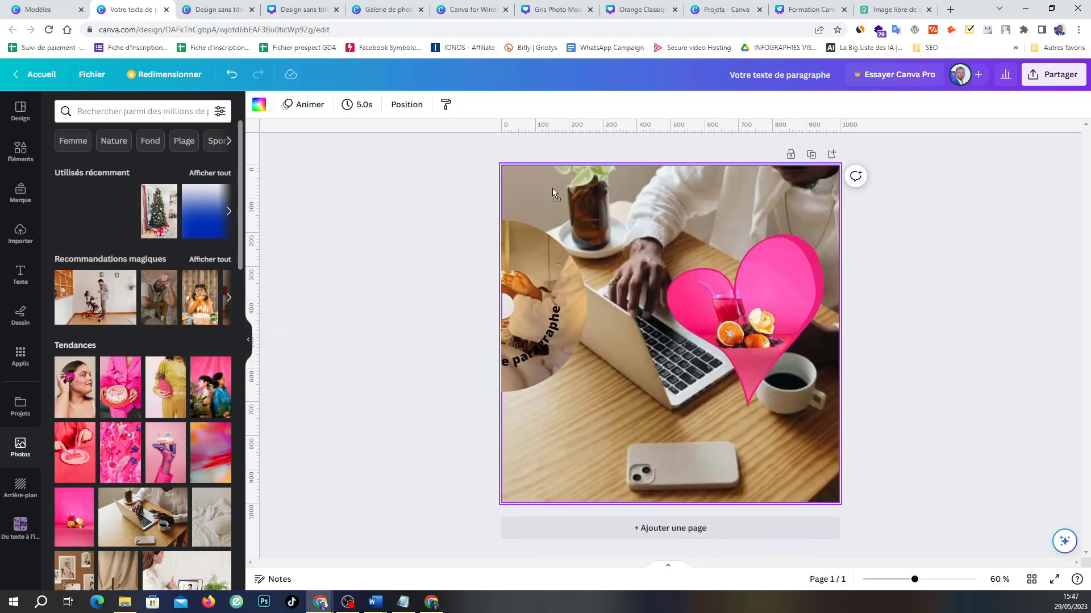
left_click(526, 172)
Step: Move the disc group to the page's lower-left area and the heart frame to its upper-right area
left_click(578, 358)
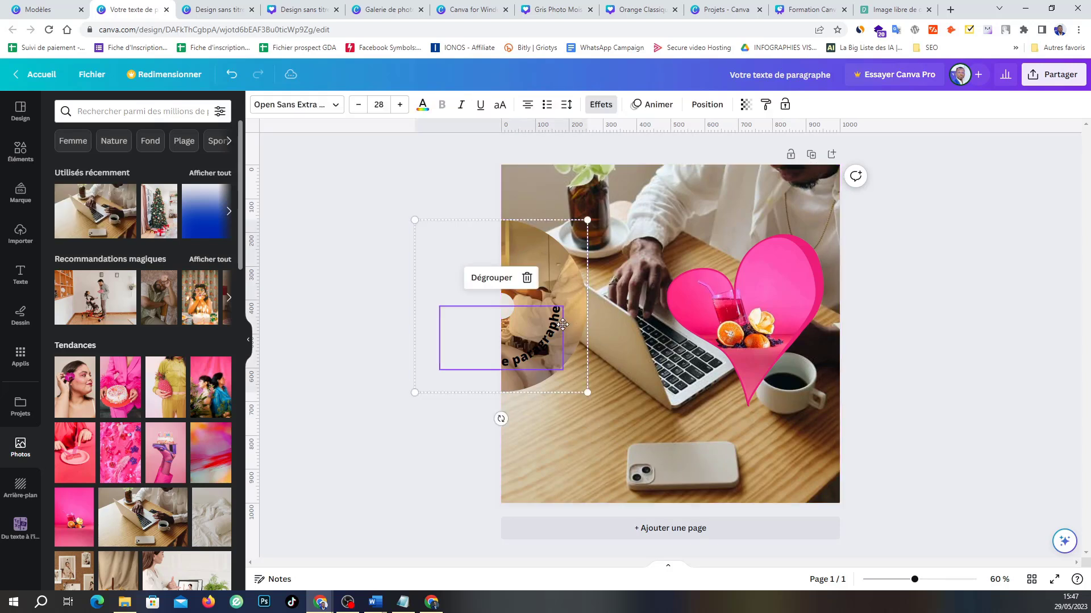
left_click_drag(578, 358, 684, 464)
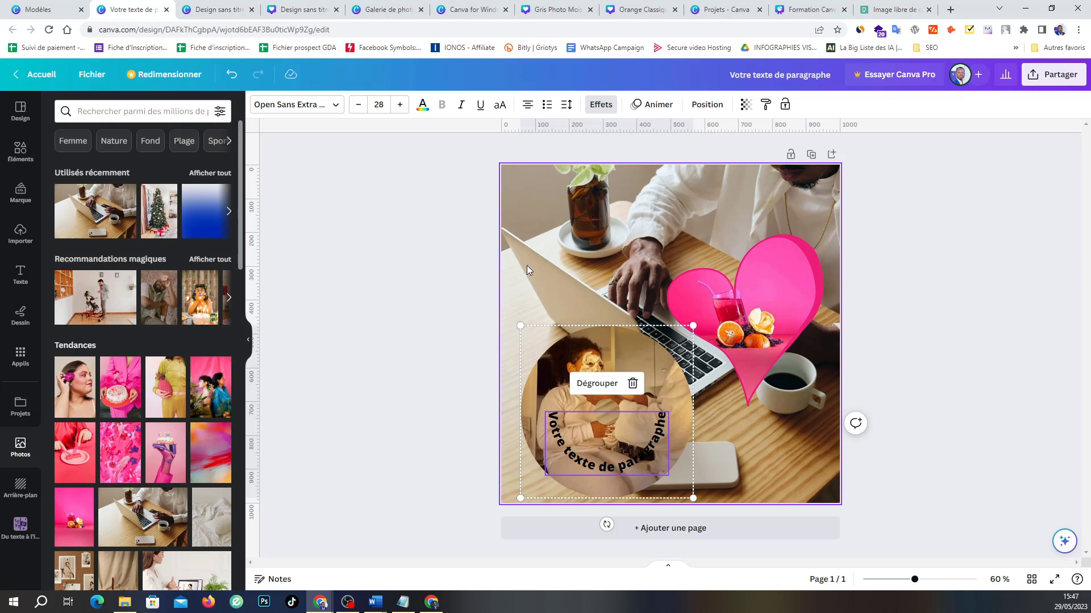
left_click_drag(775, 295, 791, 243)
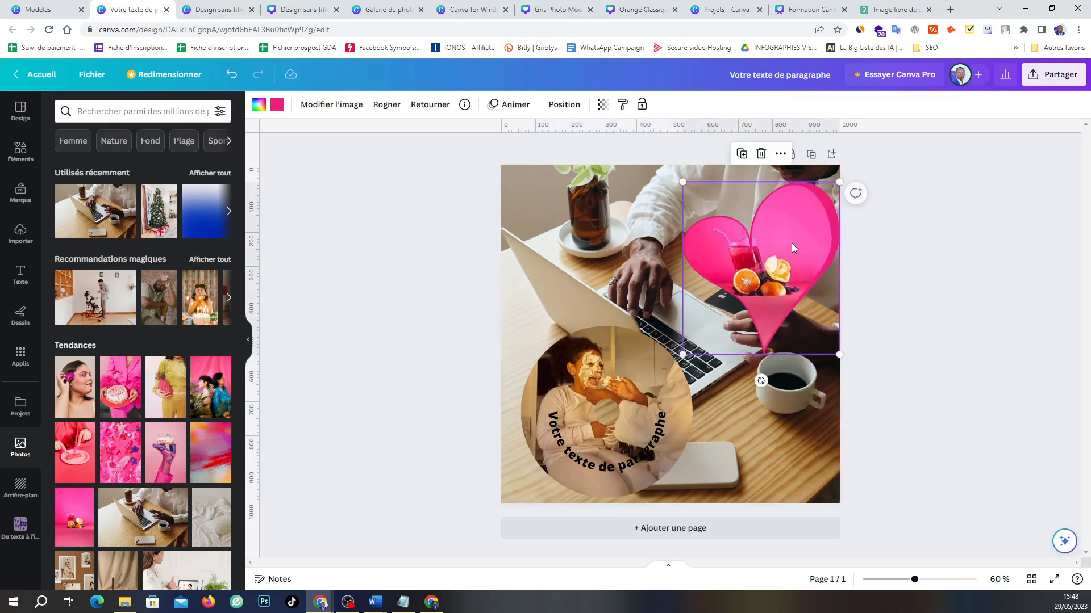
Step: Delete the heart frame and the circular frame, together with the photos they contain
key("Delete")
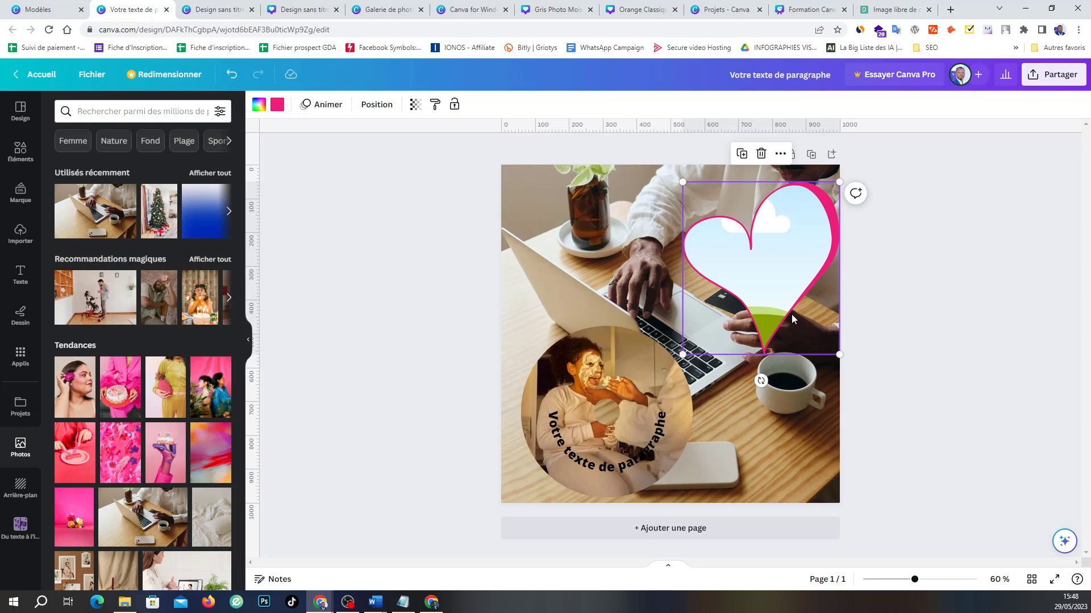
key("Delete")
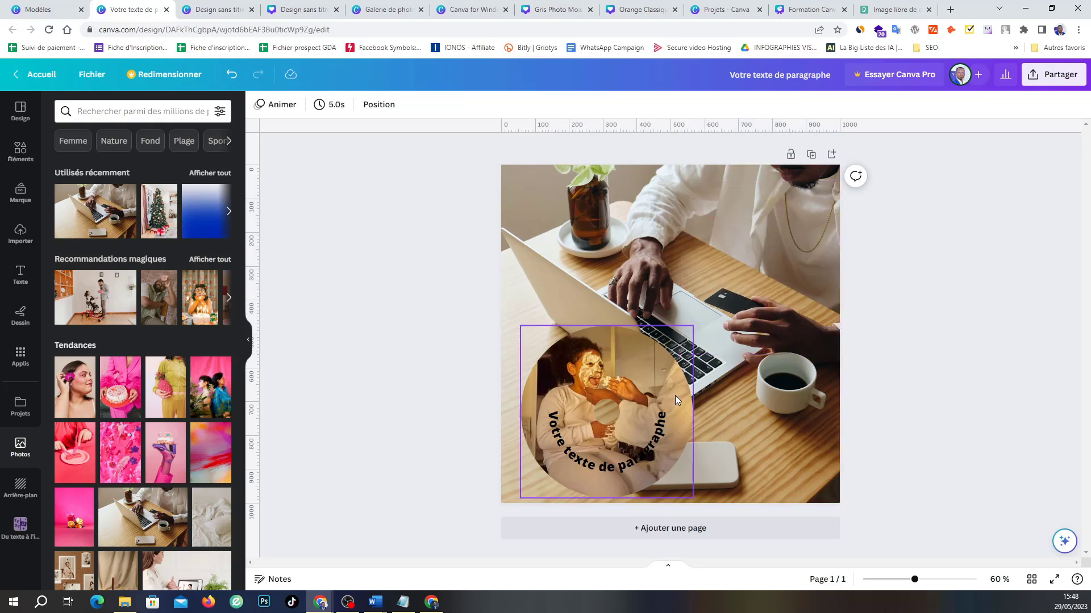
left_click(675, 395)
key("Delete")
key("Delete")
Step: Delete the curved paragraph text so only the laptop background photo remains on the page
double_click(659, 436)
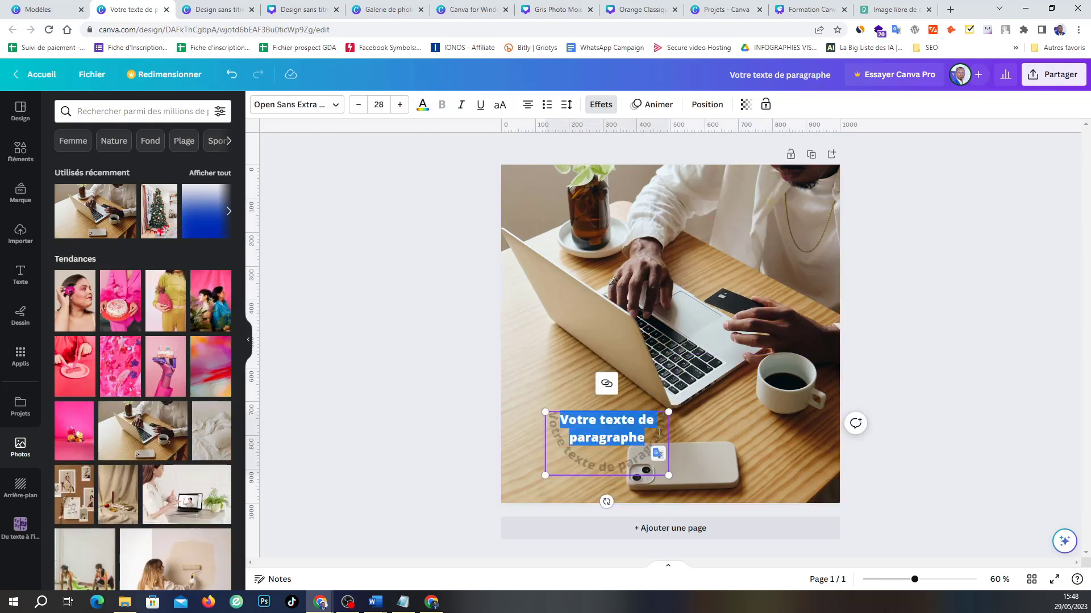
key("Delete")
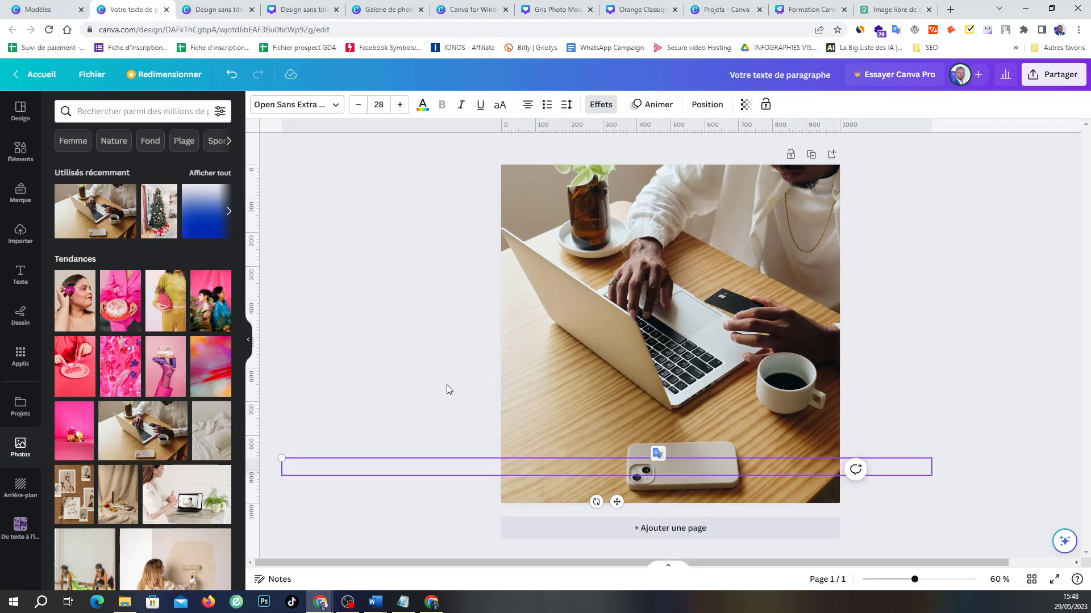
left_click(386, 344)
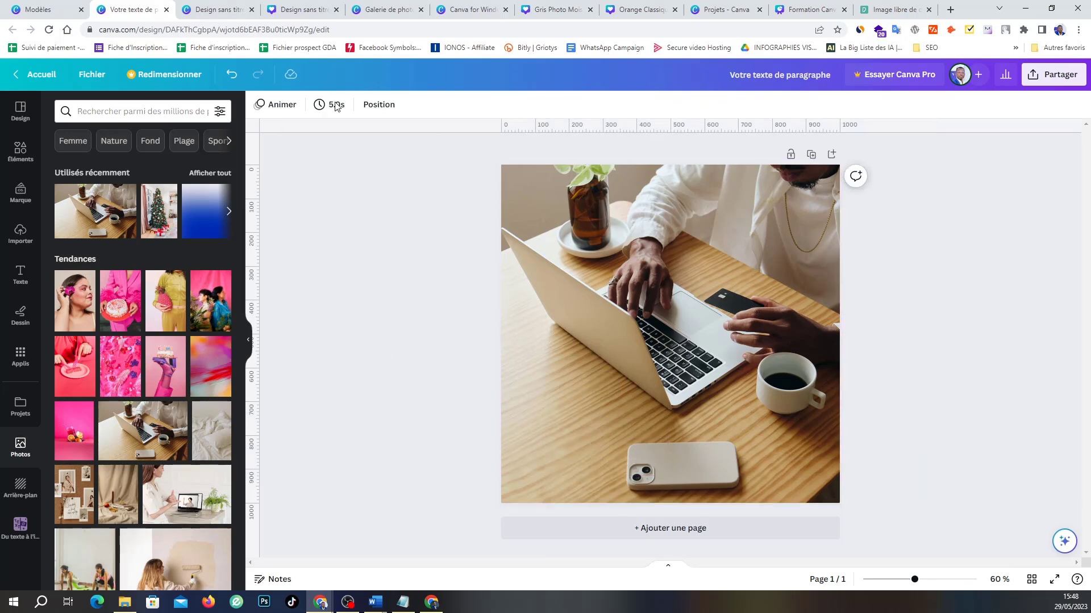
Step: Add the five-cell grid with one wide cell above two rows of two cells to the page
left_click(21, 153)
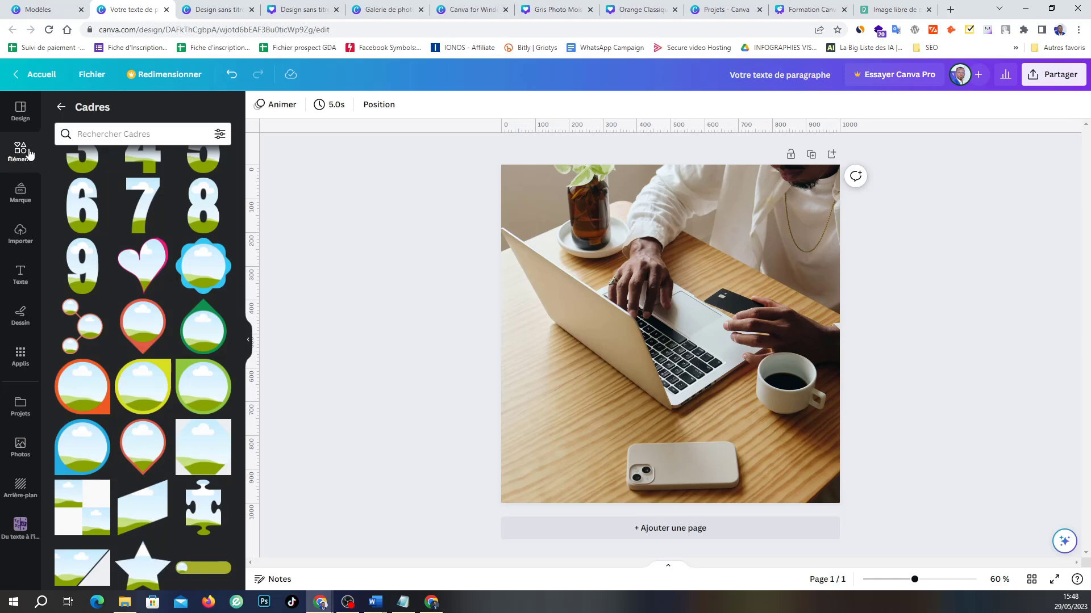
left_click(60, 107)
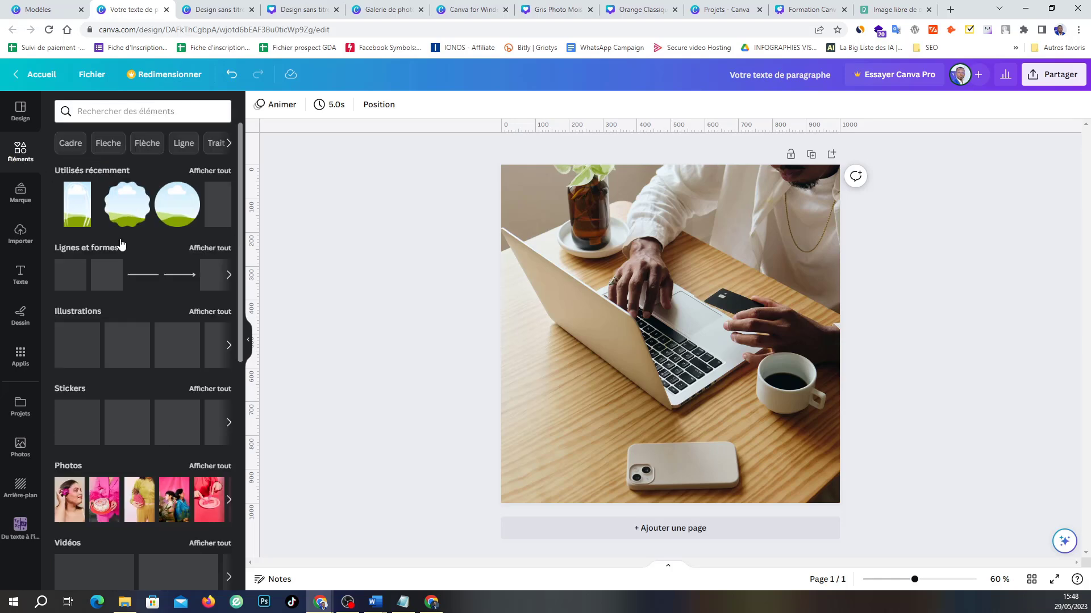
scroll(120, 264, "down", 8)
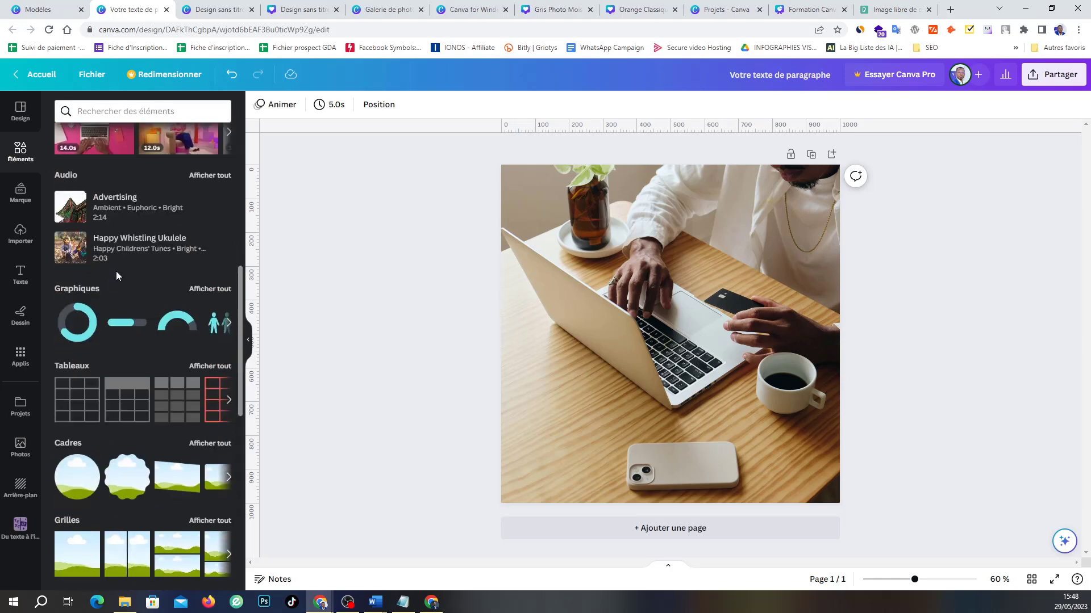
scroll(115, 271, "down", 4)
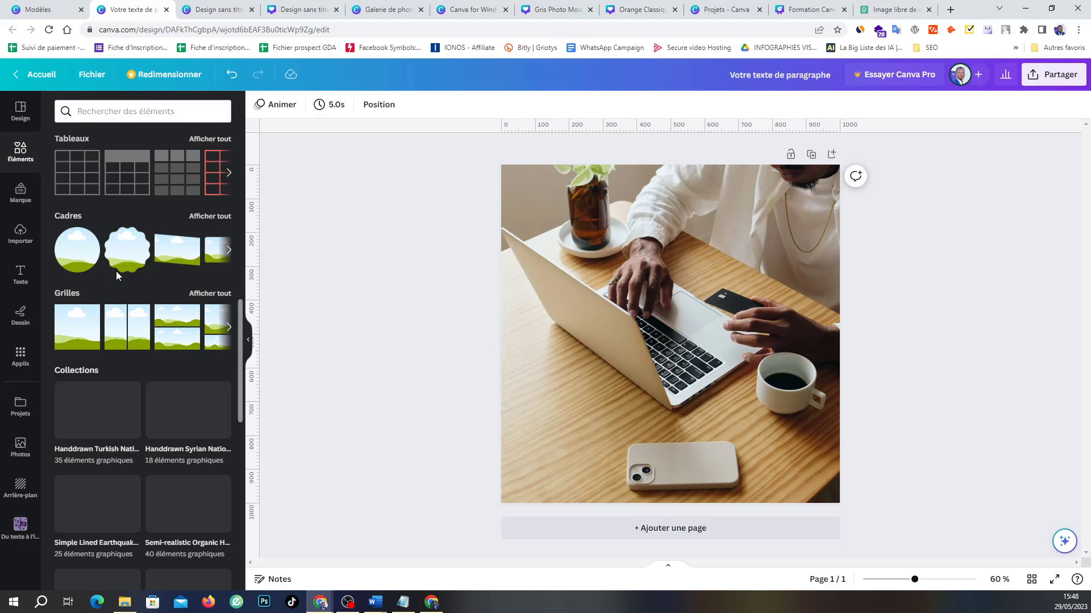
left_click(206, 295)
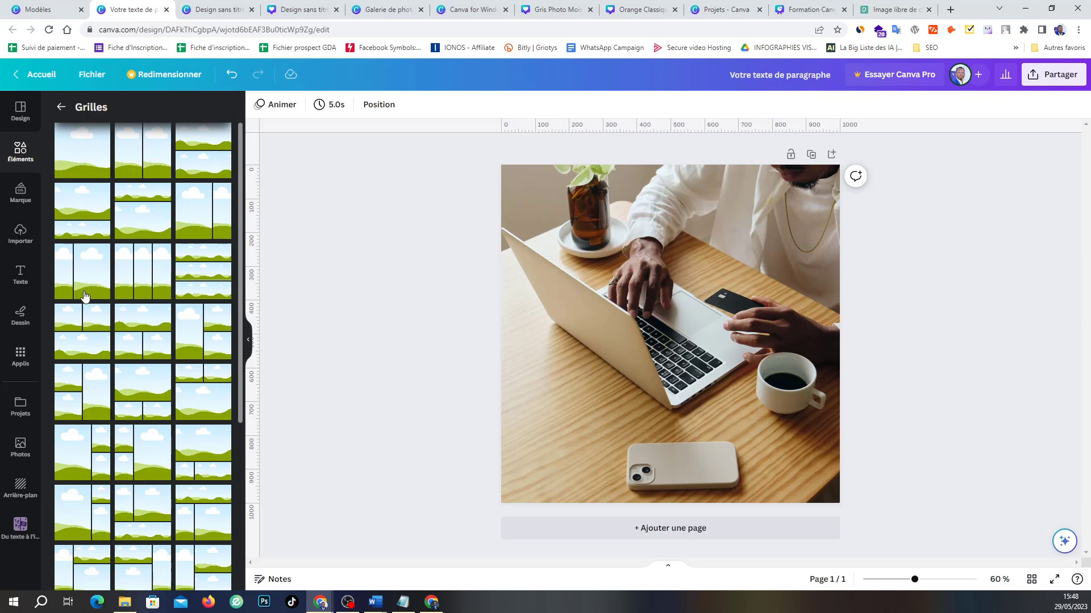
scroll(83, 292, "down", 8)
scroll(83, 292, "down", 3)
scroll(84, 292, "up", 8)
scroll(84, 292, "down", 4)
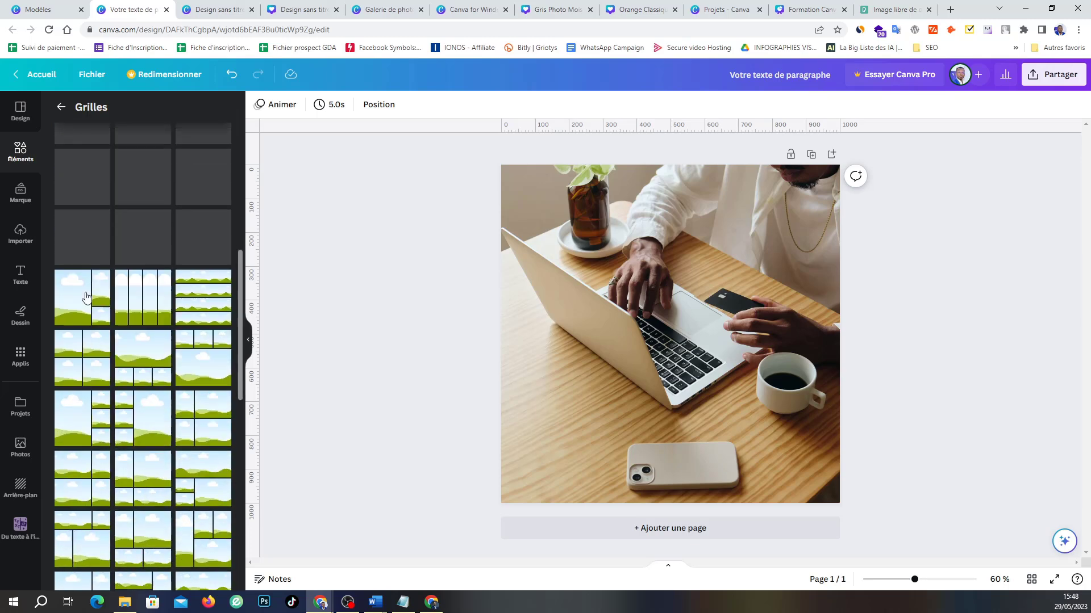
scroll(86, 296, "down", 5)
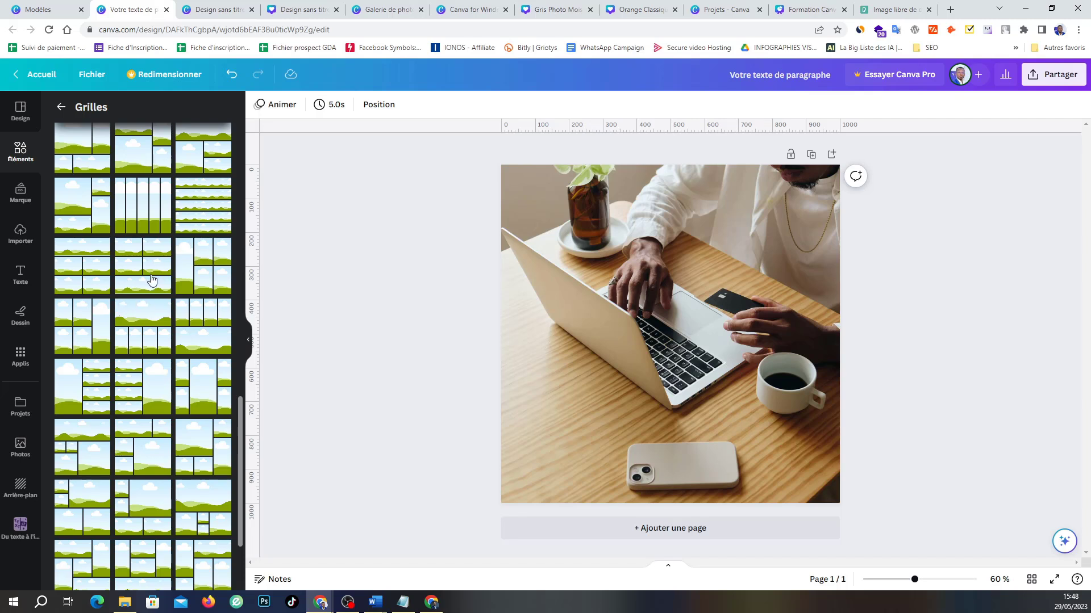
left_click(82, 272)
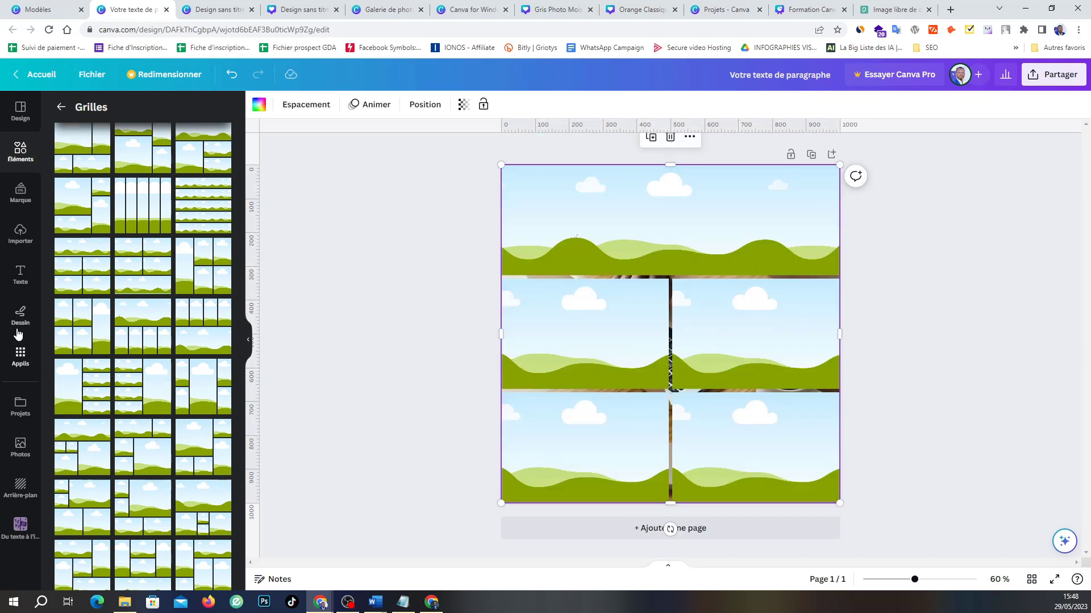
Step: Fill the grid's wide top cell with the laptop photo, its lower-left cell with the purple heel, and its middle-left cell with the pink plate
left_click(20, 450)
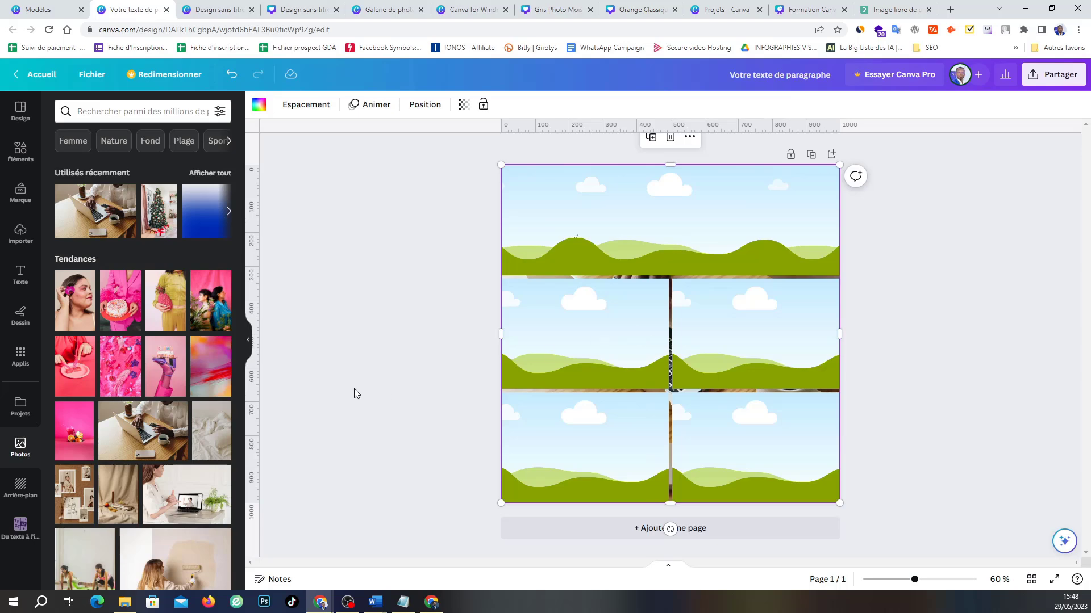
left_click_drag(137, 438, 584, 244)
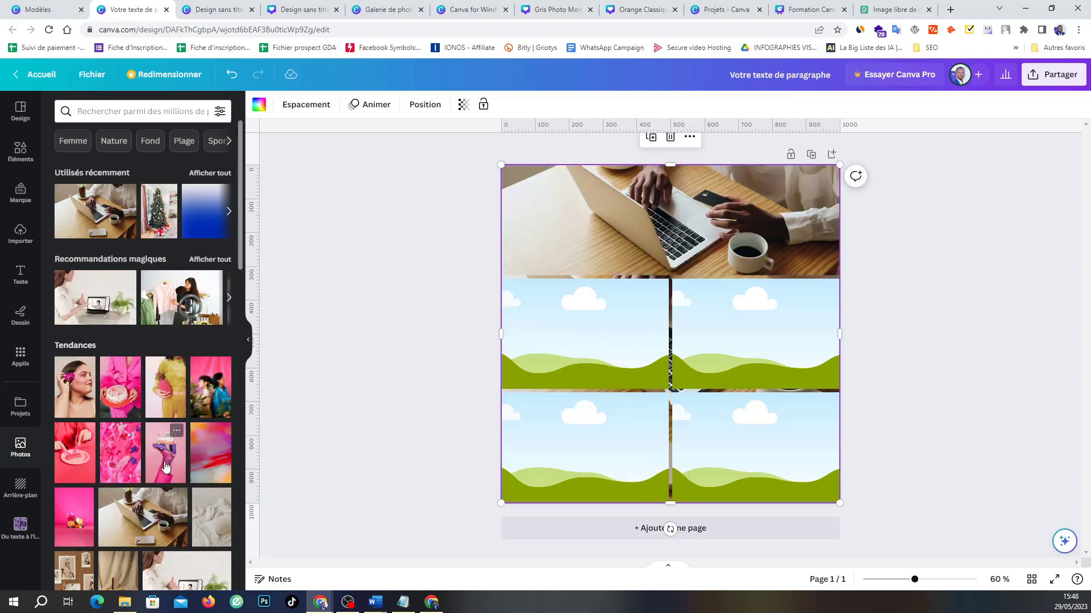
left_click_drag(163, 429, 500, 467)
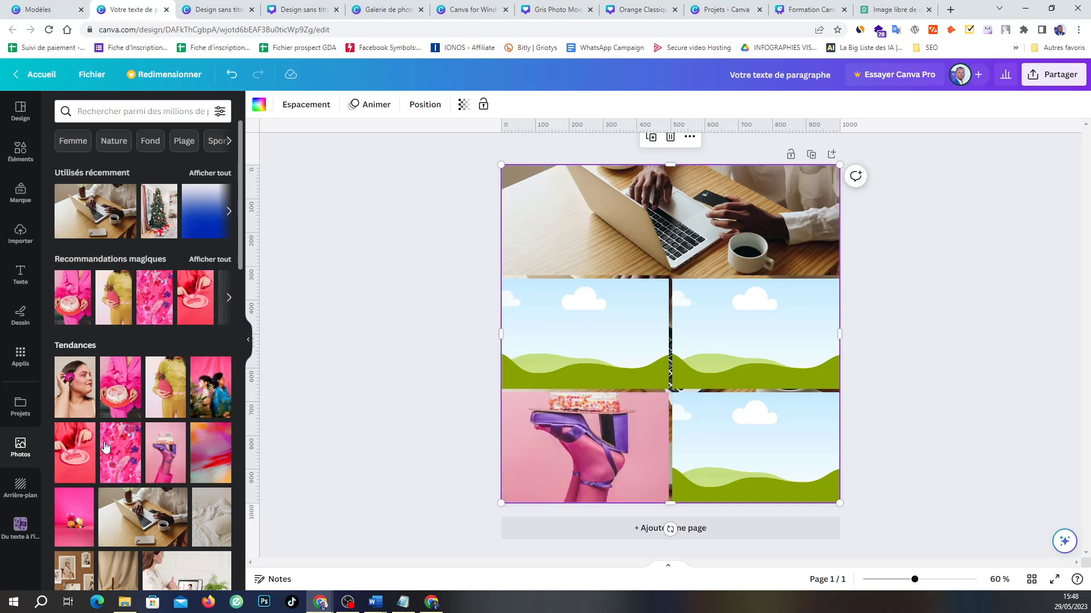
left_click_drag(74, 452, 603, 367)
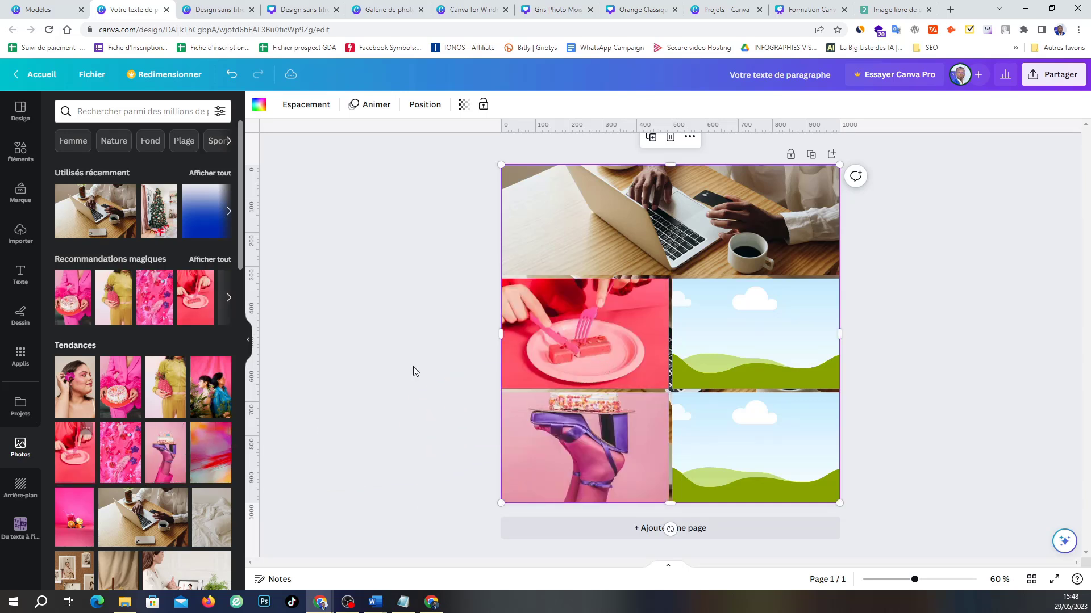
Step: Fill the grid's middle-right cell with the pink pineapple photo and its lower-right cell with the Christmas tree photo
left_click_drag(348, 407, 753, 376)
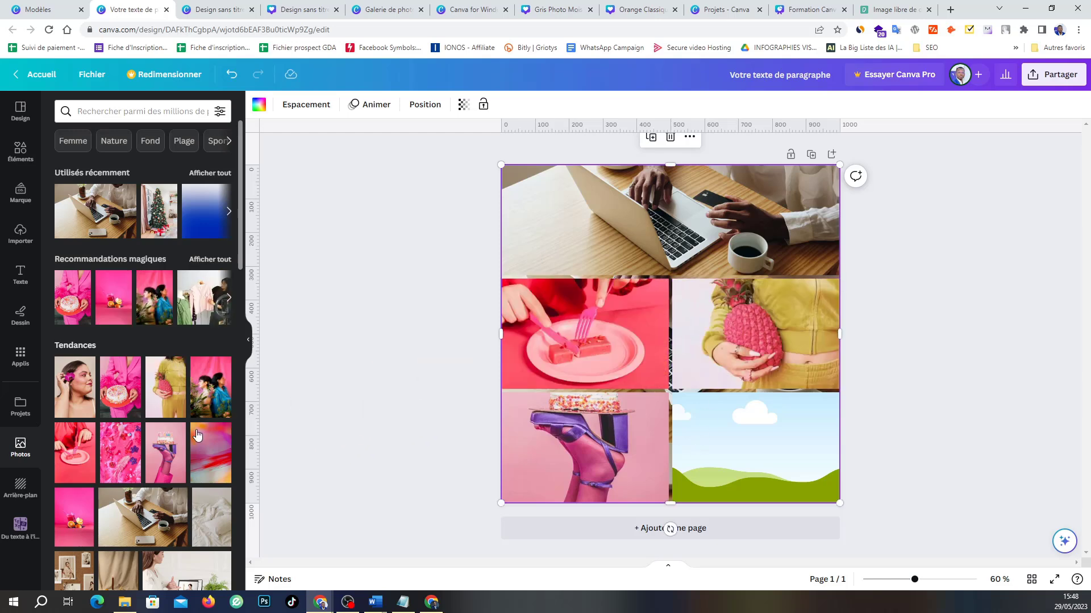
left_click_drag(161, 222, 745, 448)
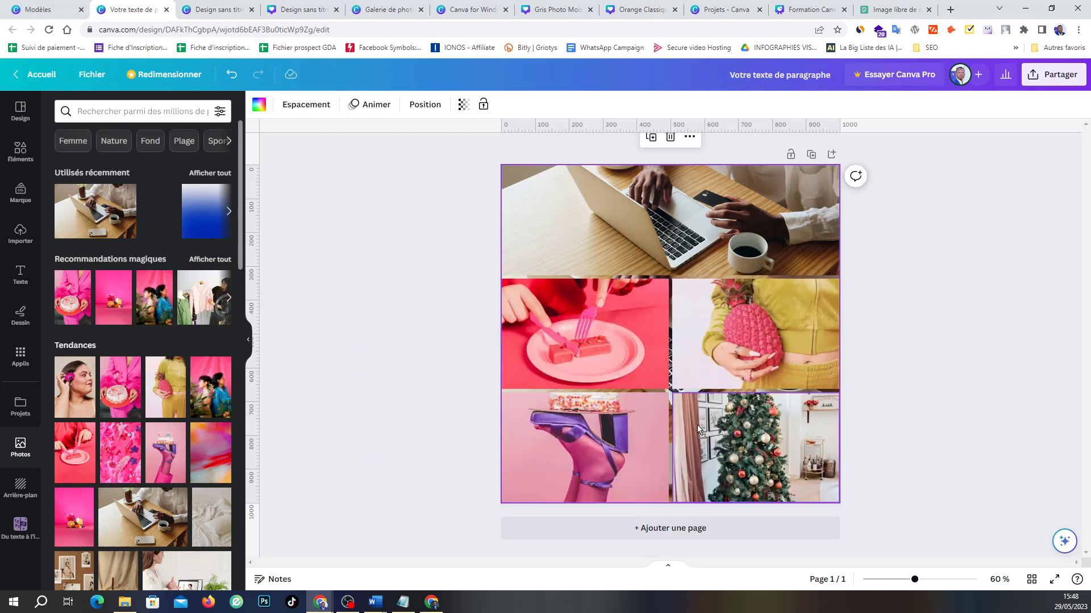
left_click(356, 259)
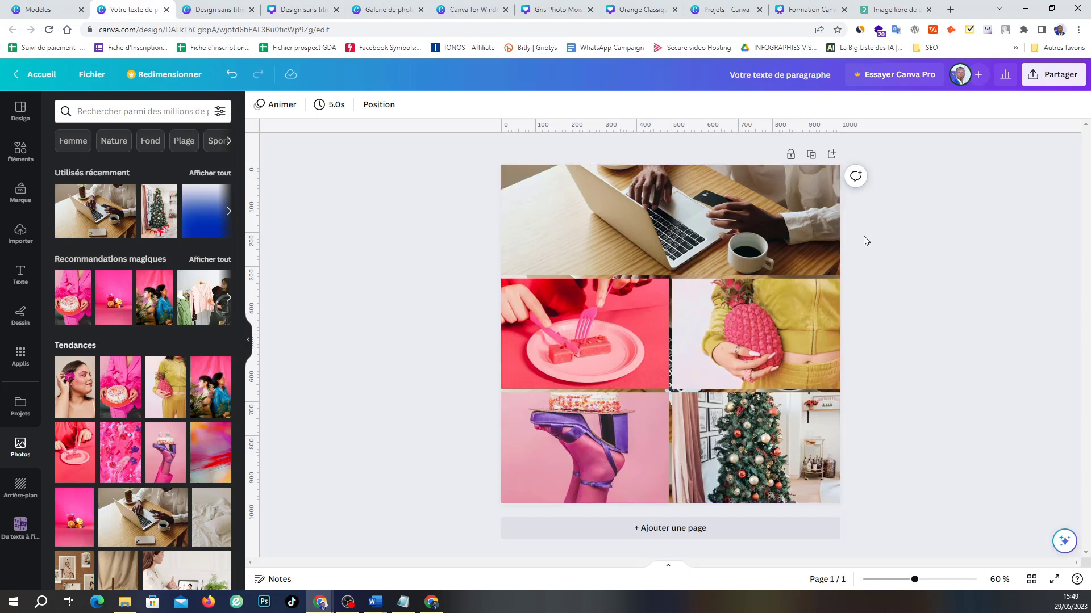
Step: Shrink the photo grid to about 614 × 394 px in the page's lower-left corner, and enlarge it back to fill the page
left_click(761, 230)
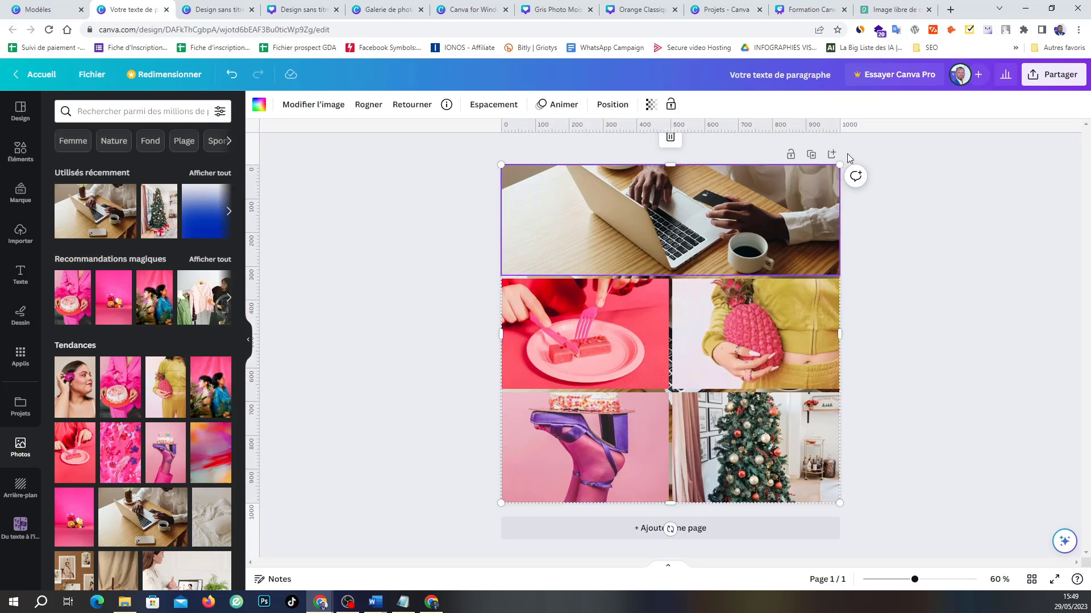
left_click_drag(839, 164, 709, 368)
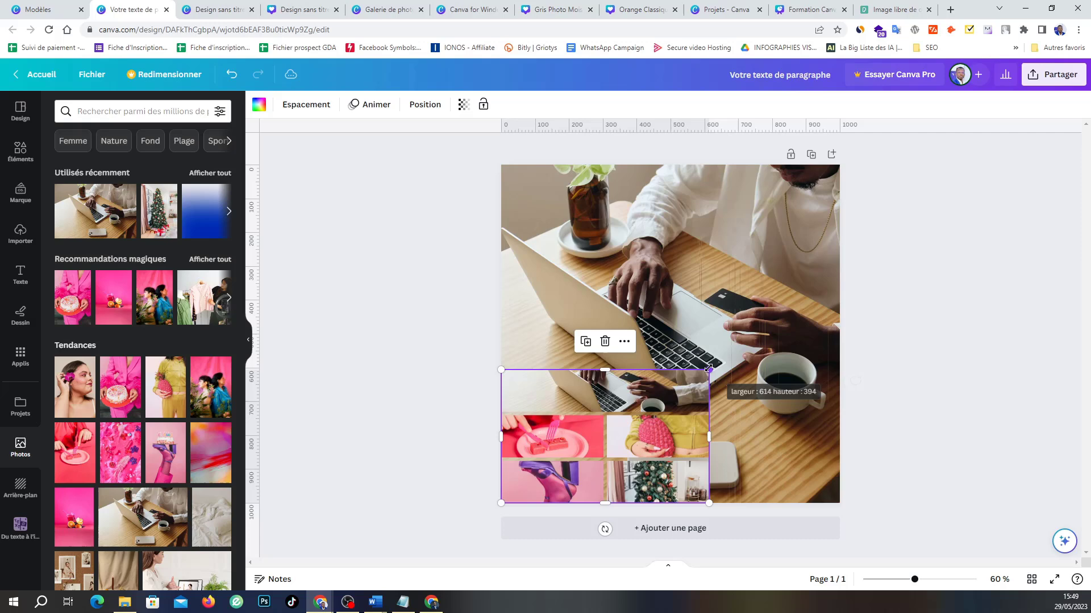
double_click(622, 389)
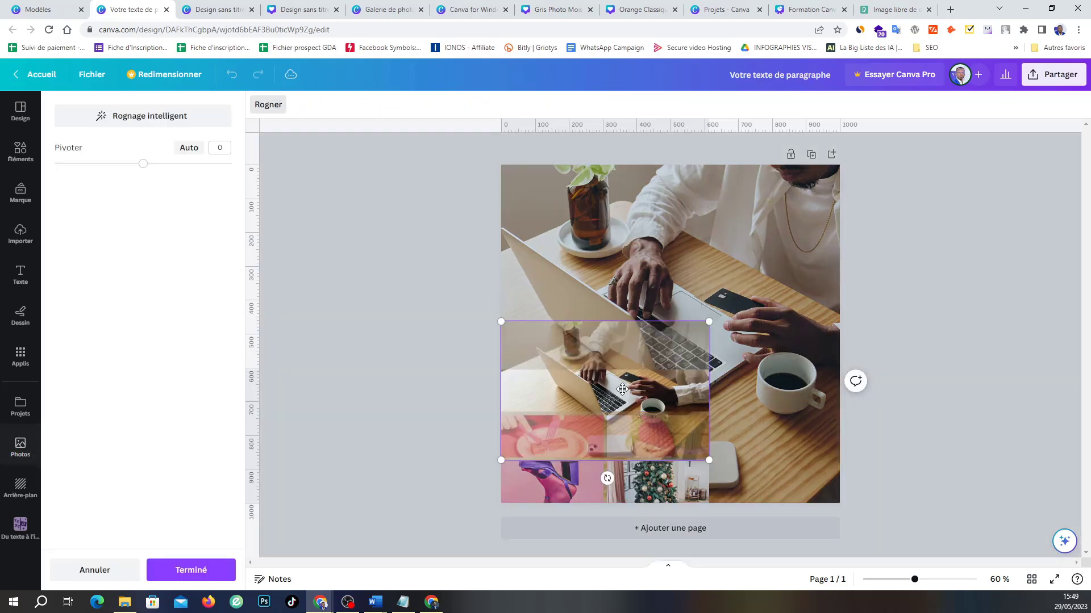
left_click(767, 368)
left_click_drag(711, 364, 836, 165)
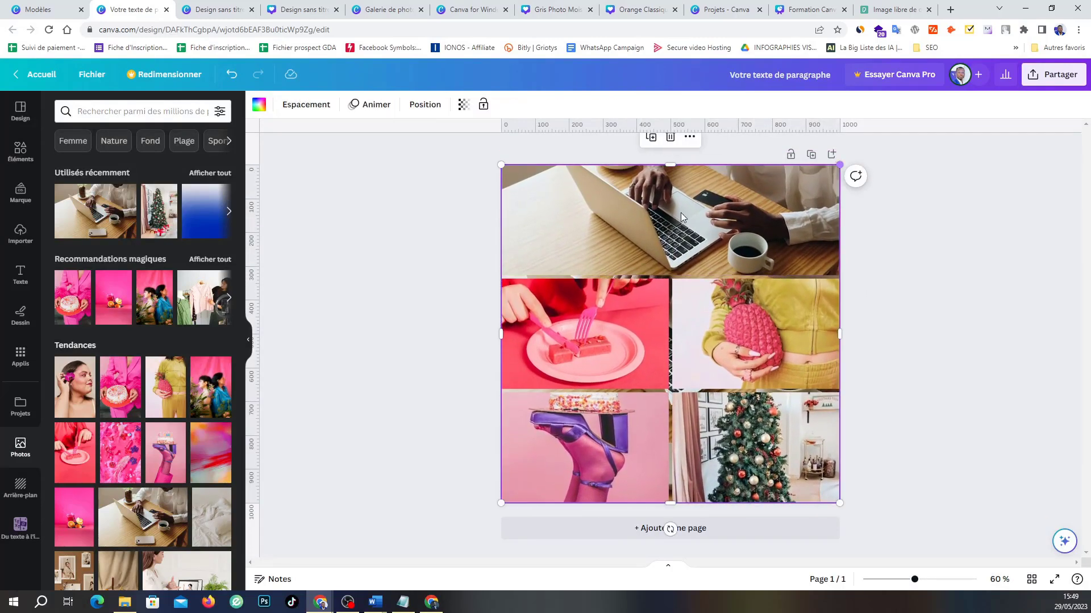
left_click(348, 325)
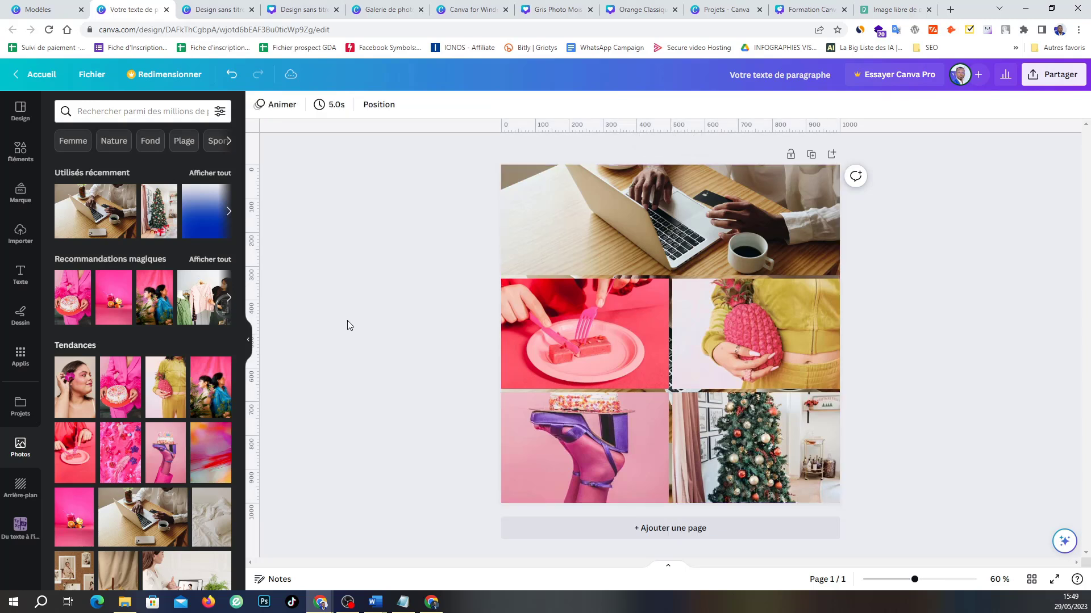